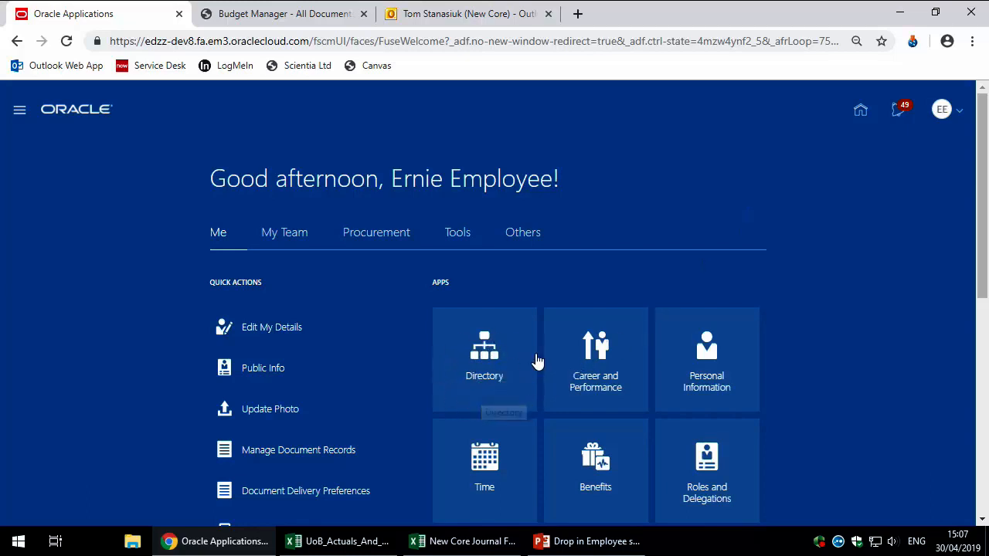
Step: Browse the home page's My Team and Procurement sections, then return to Me
click(293, 241)
click(372, 242)
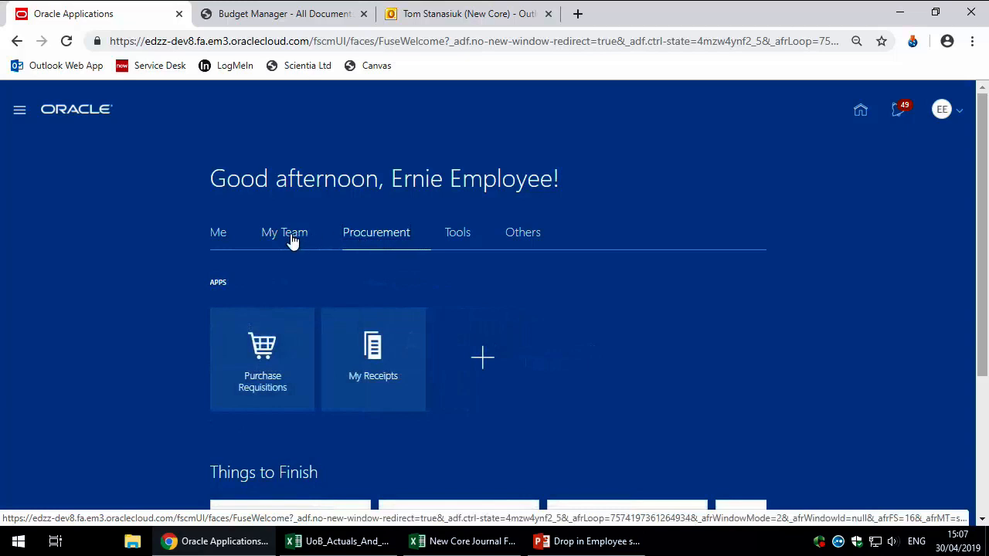
click(220, 238)
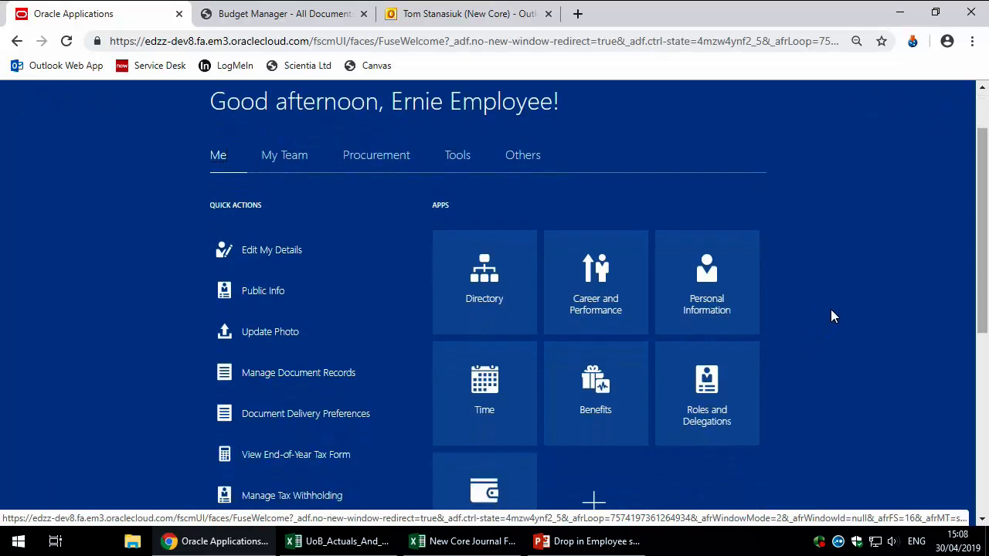
scroll(831, 317, down, 1)
drag(986, 240, 986, 274)
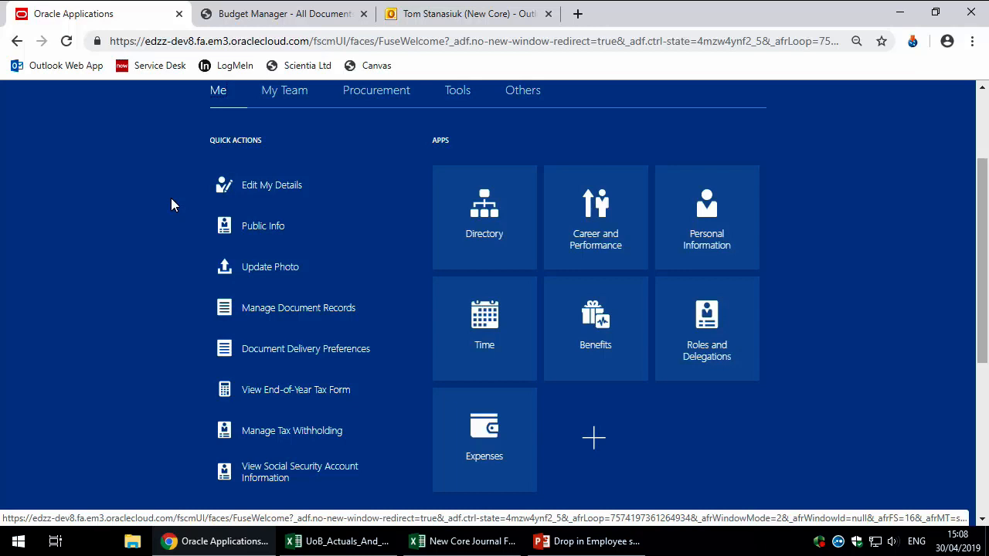
scroll(150, 220, up, 2)
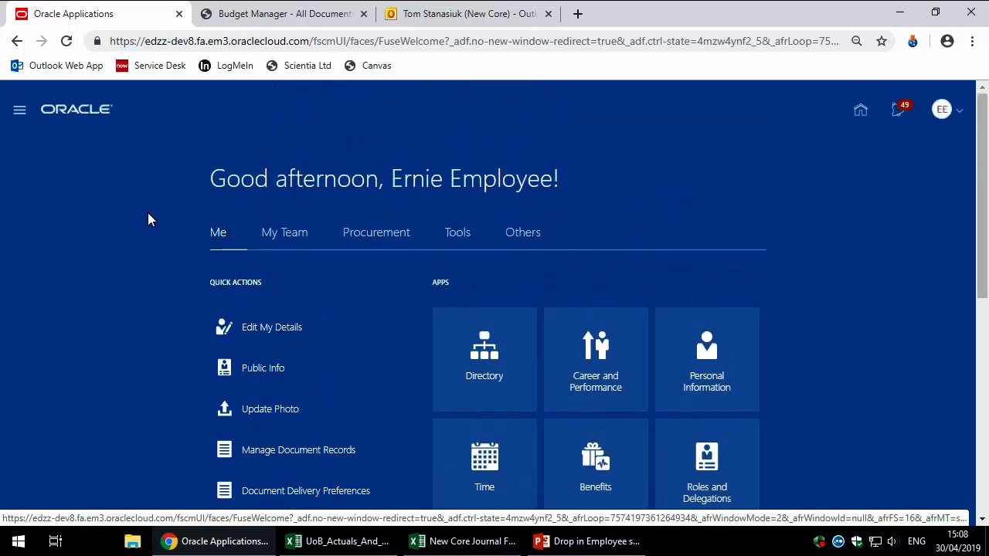
Step: Look through the Me group in the navigation panel, then close the panel
click(16, 116)
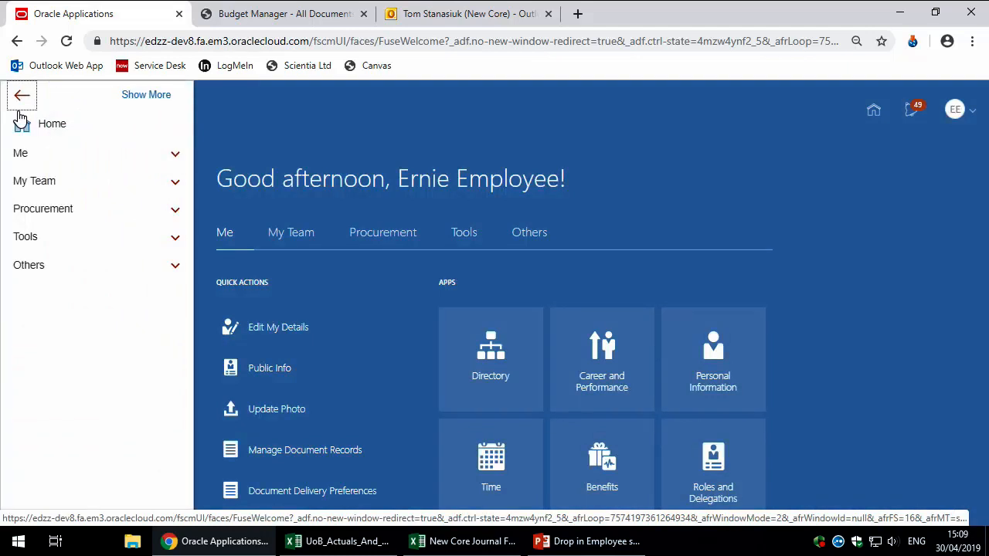
click(40, 161)
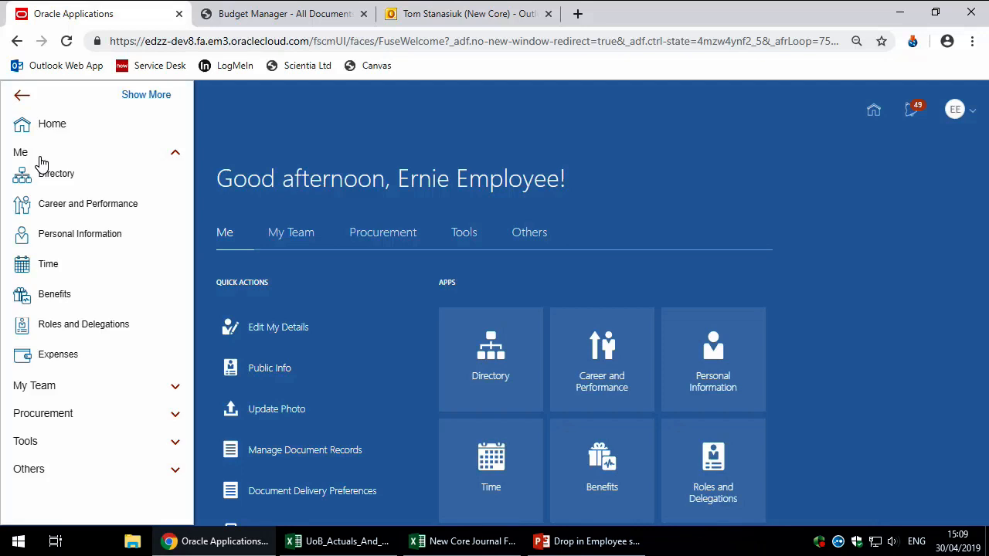
click(93, 154)
click(21, 95)
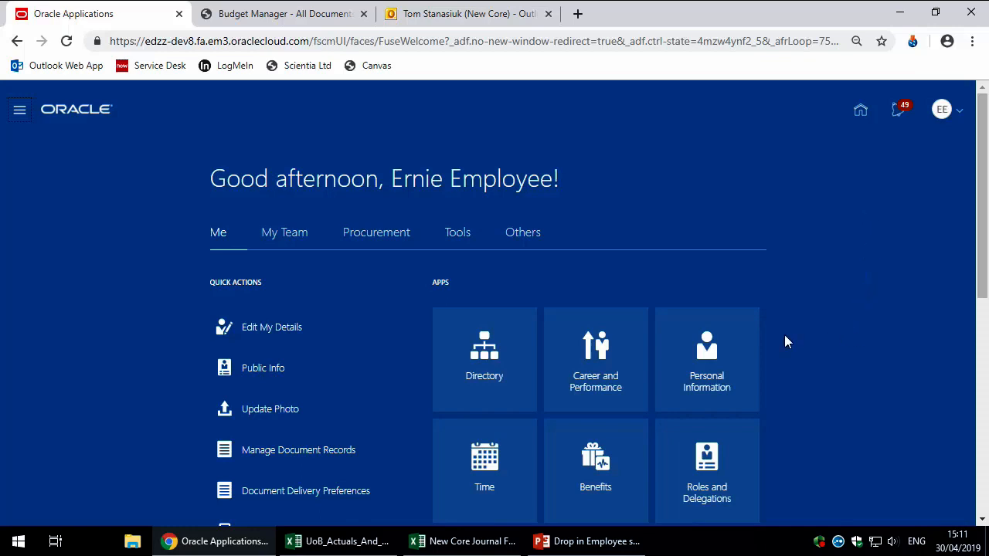
Step: Open my personal information details and set the page zoom to 110%
click(718, 353)
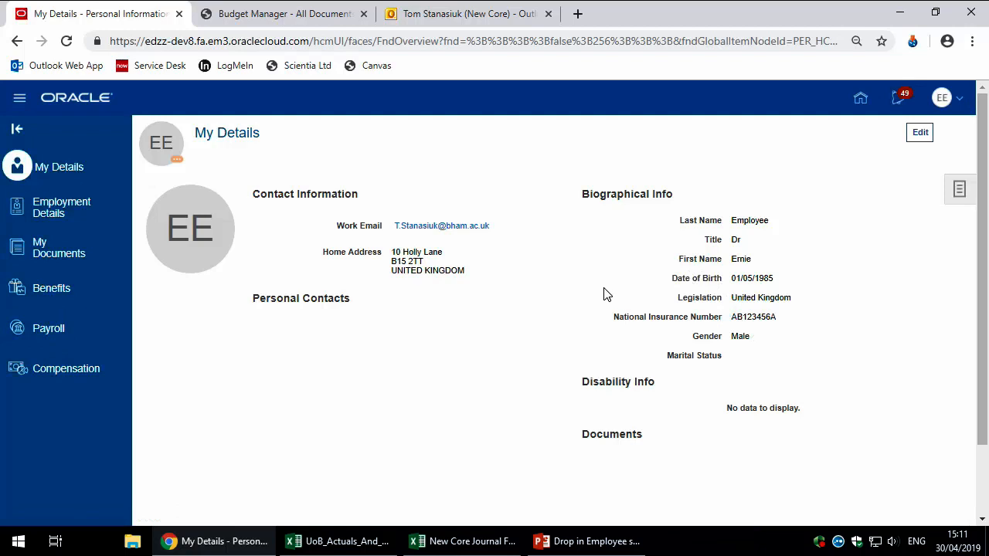
key(ctrl+plus)
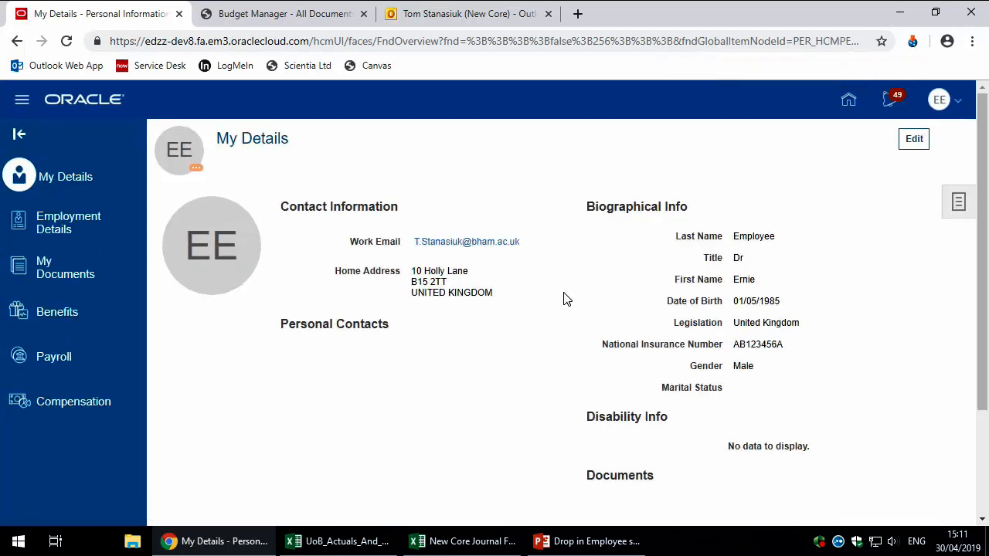
key(ctrl+plus)
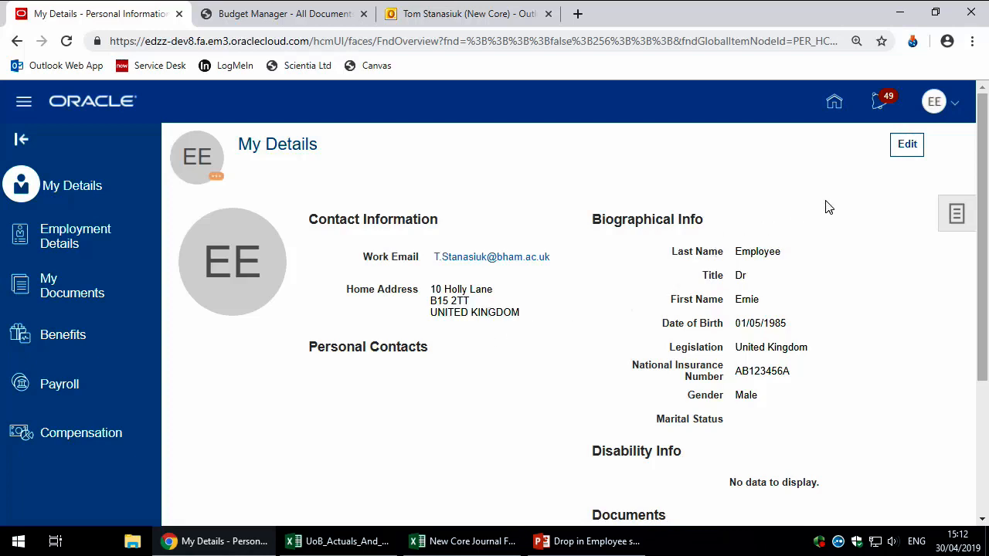
Step: Edit My Details and scroll down to the contact information and home mailing address
click(907, 147)
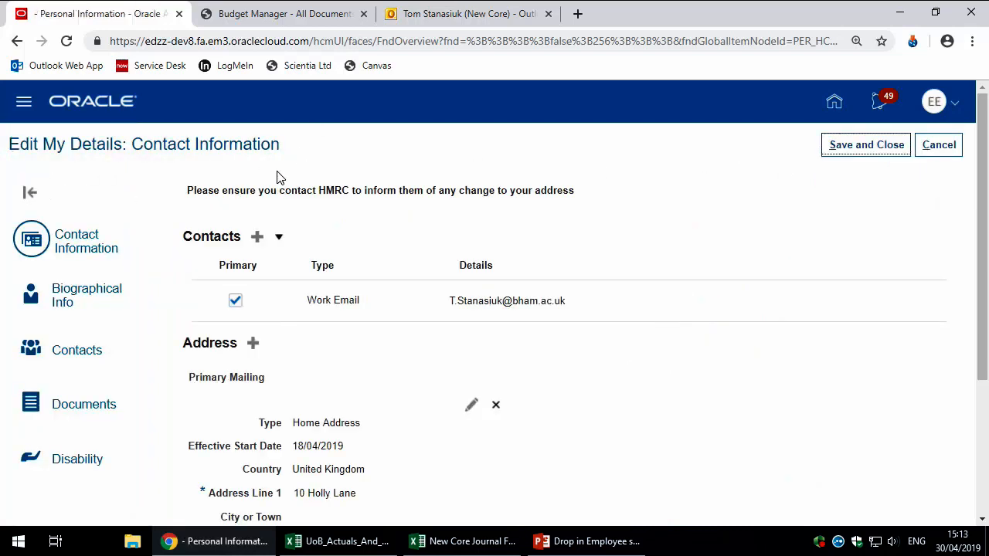
scroll(357, 182, down, 1)
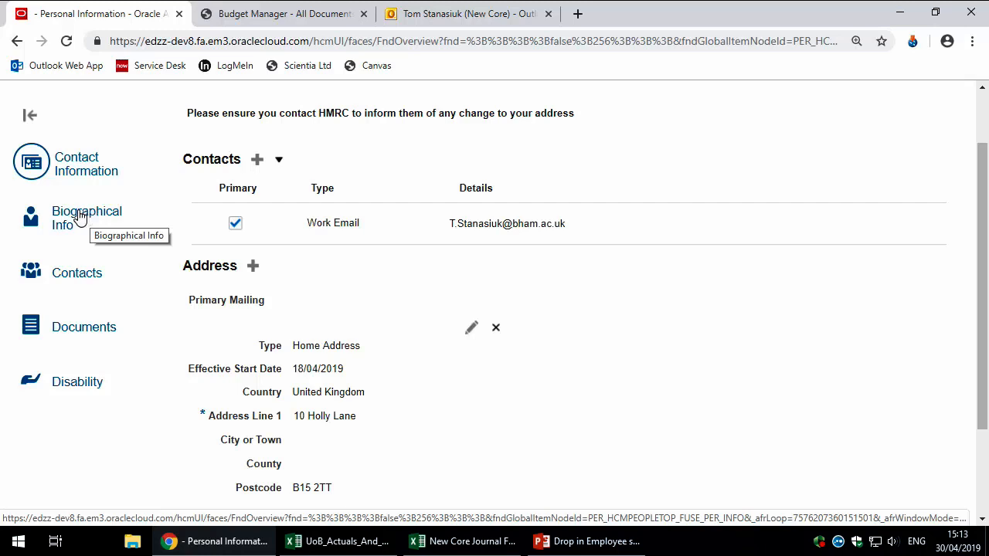
scroll(376, 325, down, 1)
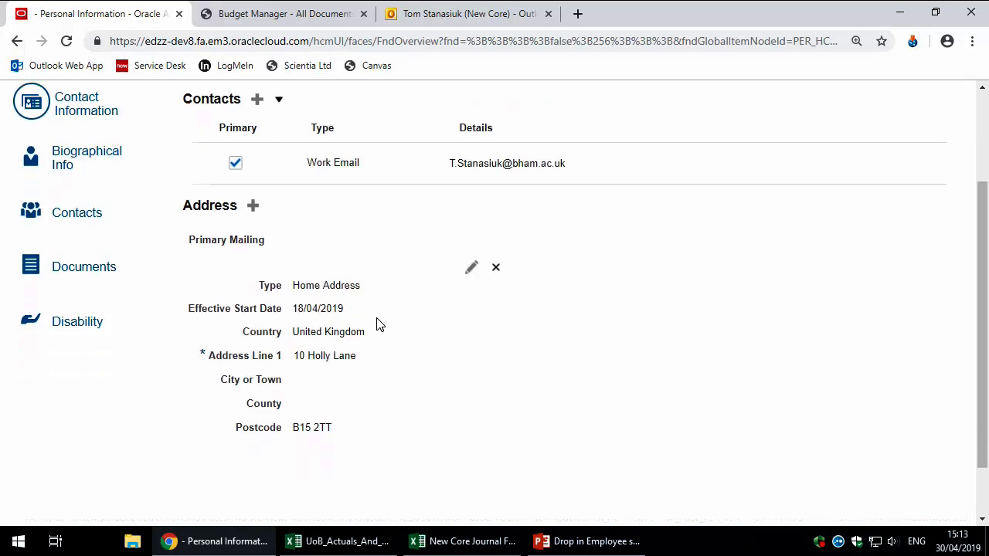
Step: Edit the home address effective 30/04/2019, changing the house number's last digit to 1
click(469, 253)
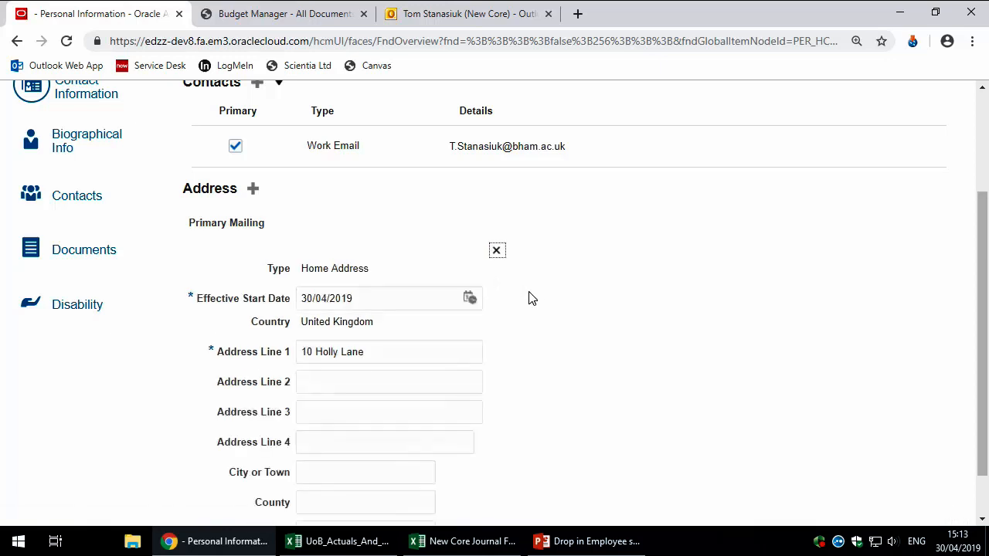
scroll(529, 295, down, 1)
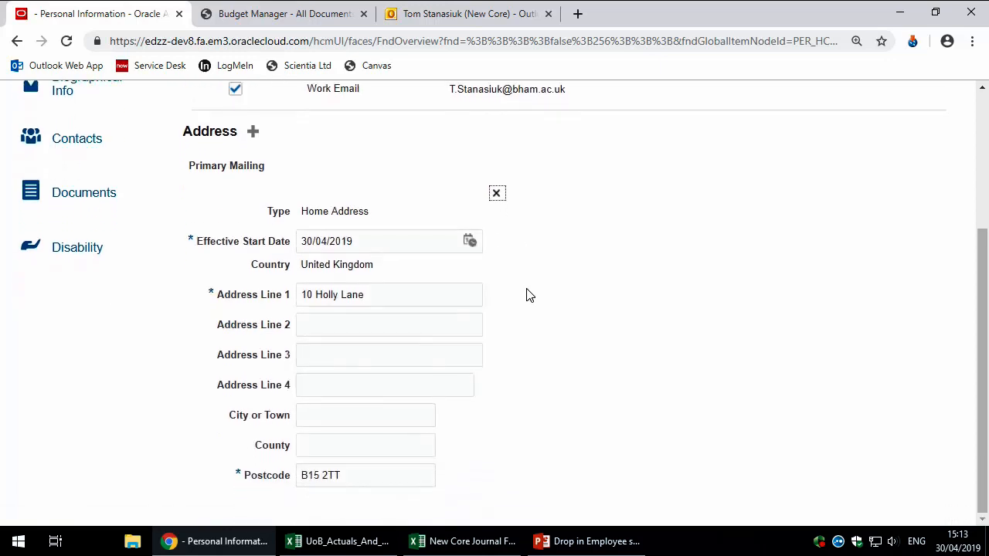
drag(305, 295, 312, 295)
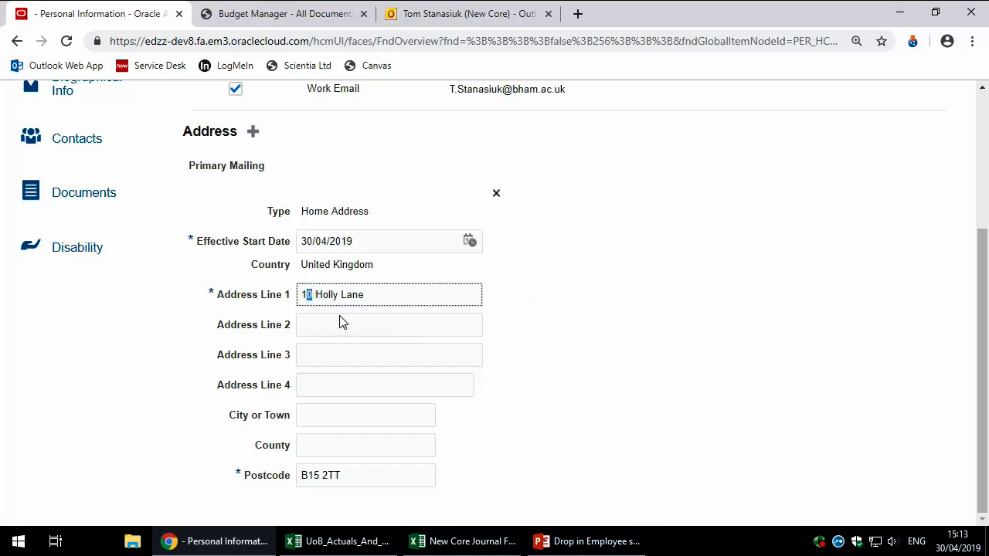
text(1)
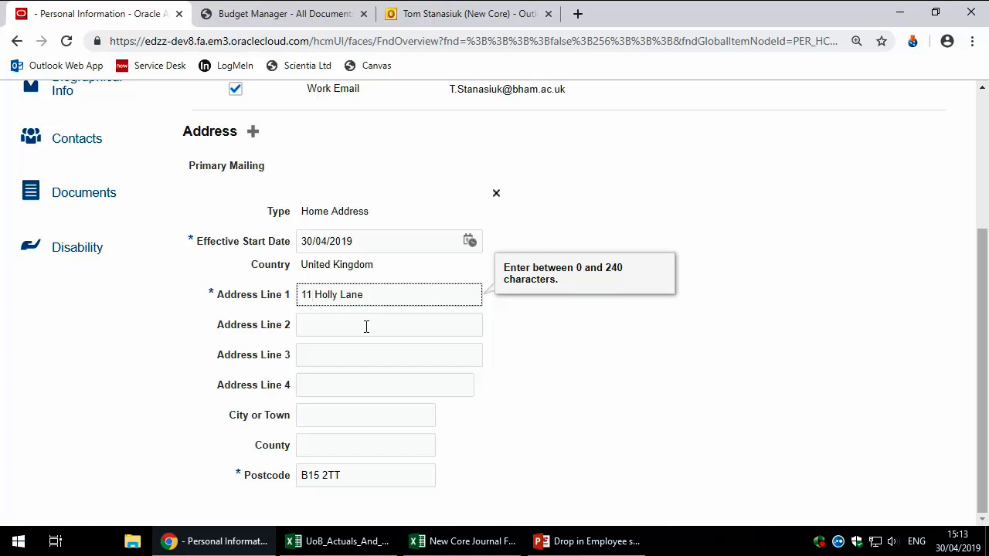
click(371, 240)
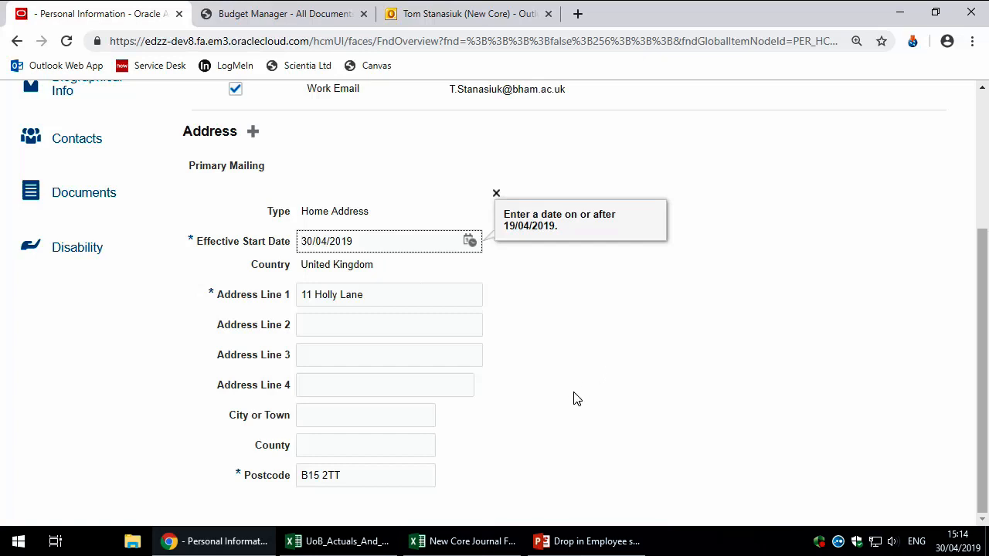
scroll(576, 398, up, 3)
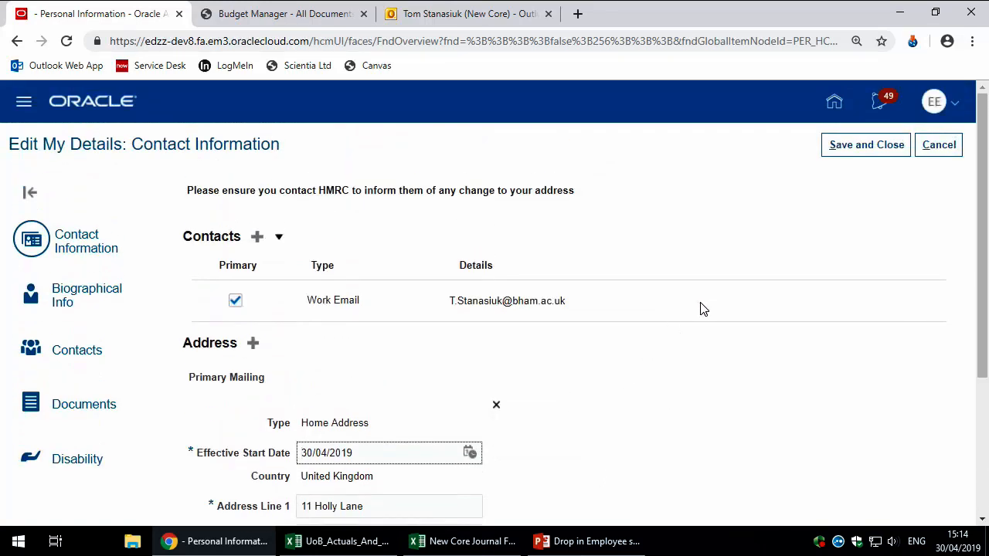
Step: Save and close the updated contact information
click(867, 151)
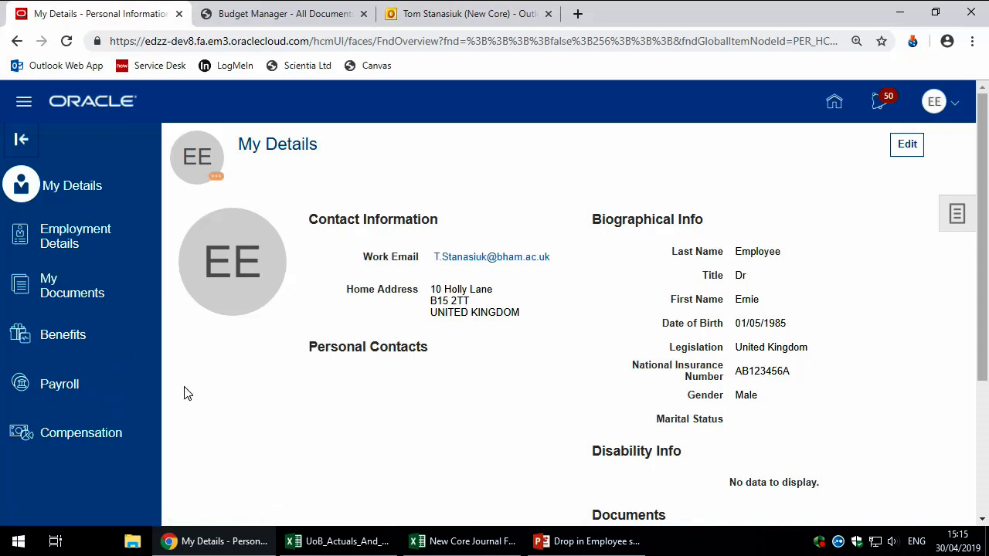
Step: Open the Payroll Pay page and zoom the browser out slightly
click(132, 382)
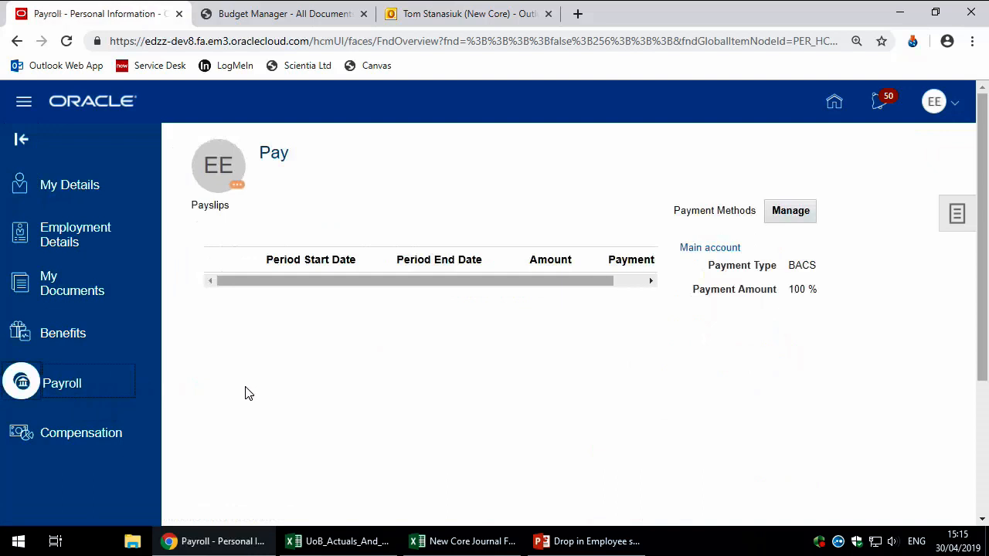
key(ctrl+minus)
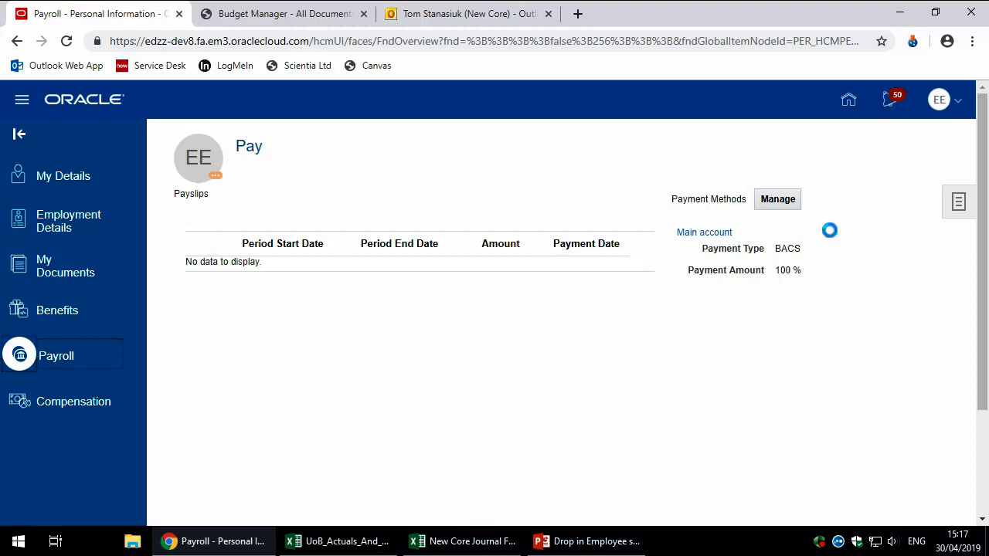
Step: Return to the home page and scroll down to the Me apps such as Time and Expenses
click(844, 108)
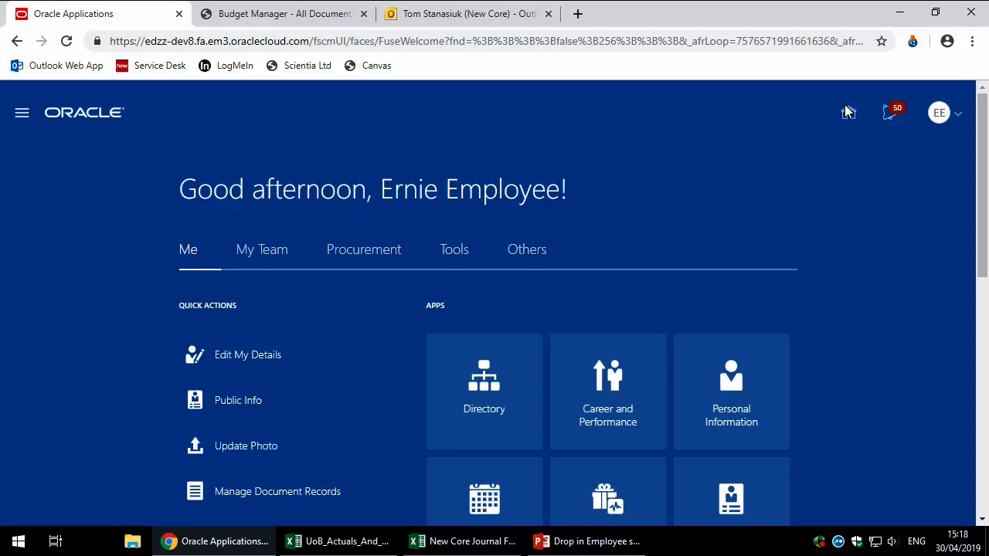
scroll(785, 194, down, 1)
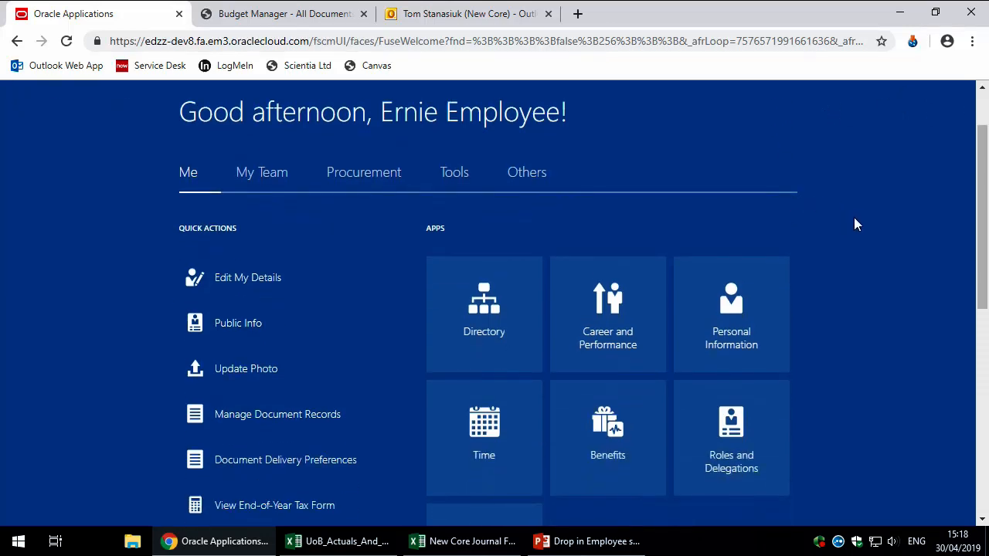
scroll(875, 235, down, 1)
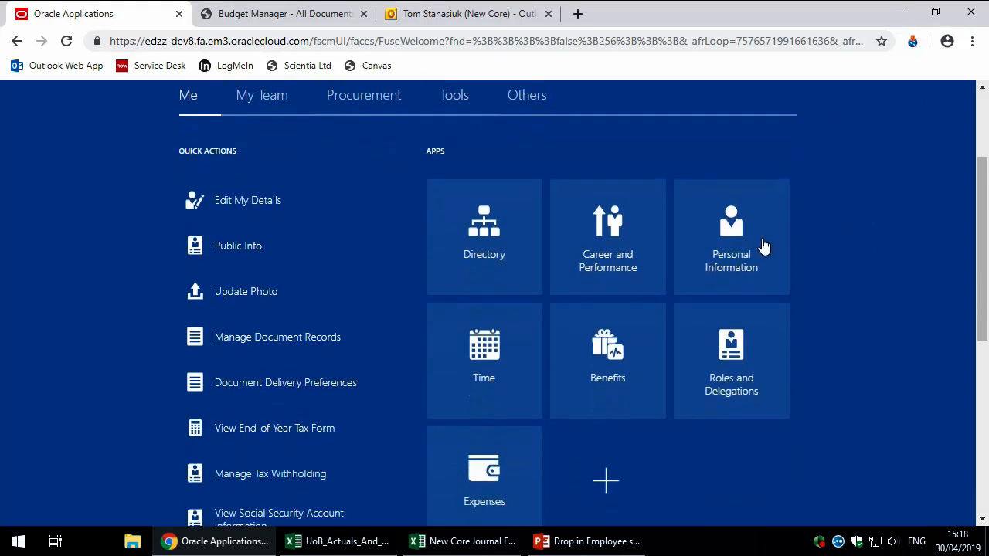
Step: Open the Time calendar for the week of 29/04/2019 to 05/05/2019
click(496, 354)
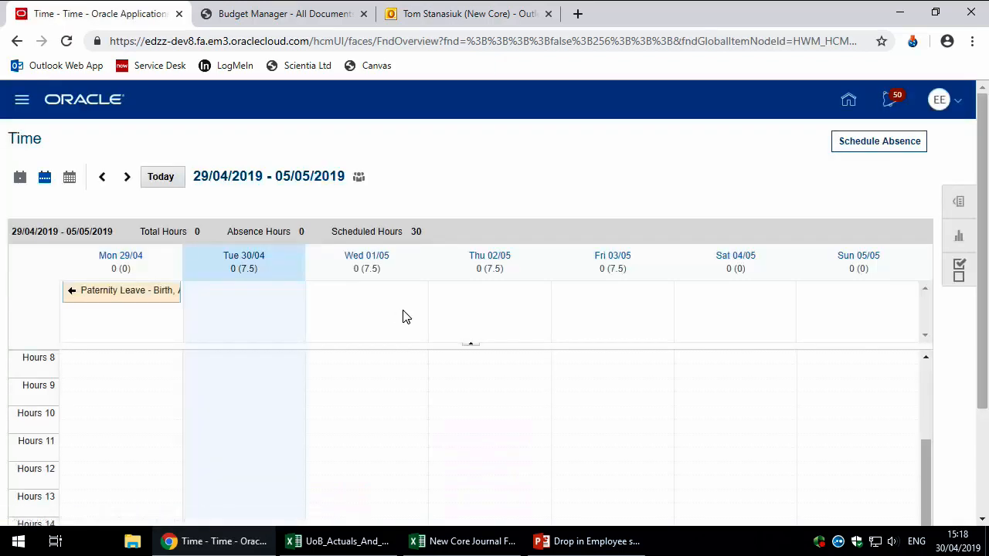
scroll(426, 313, down, 1)
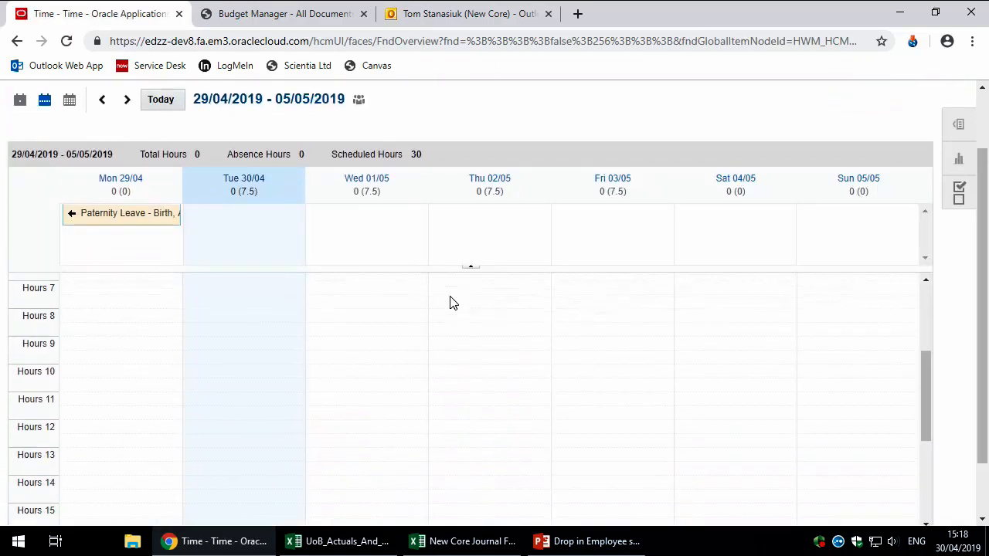
scroll(452, 302, up, 1)
scroll(551, 207, up, 1)
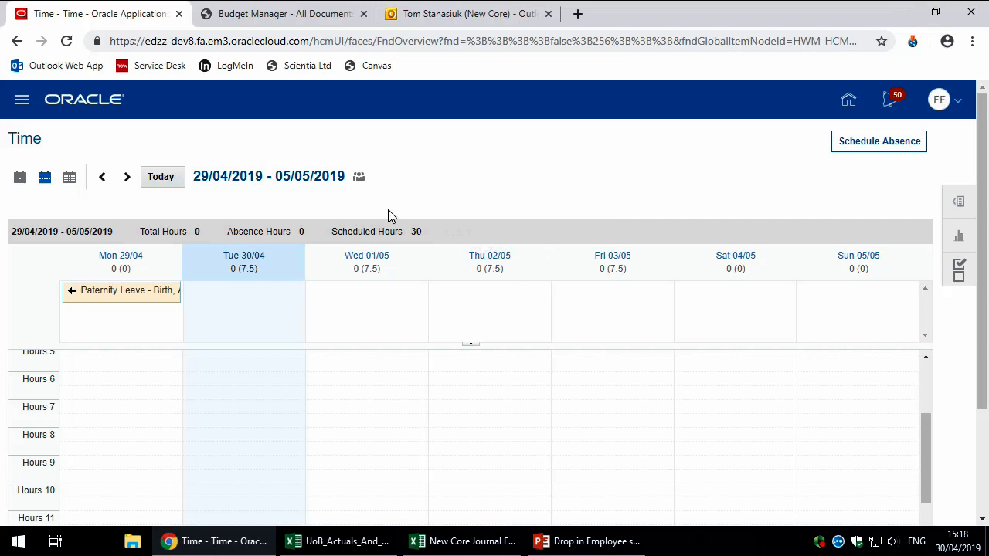
Step: View April 2019 as a month calendar, then go to Maintain Absence Records via related links
click(69, 179)
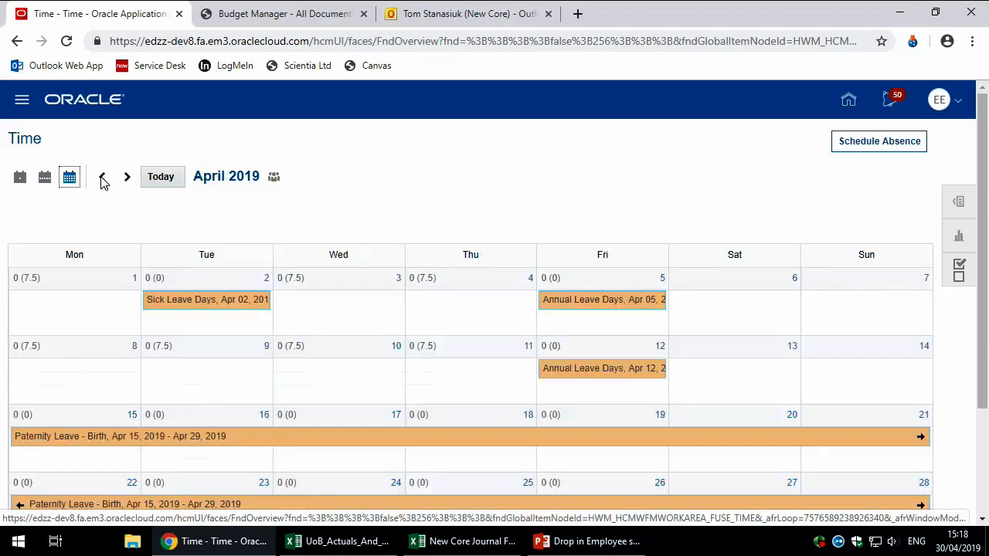
scroll(409, 213, down, 1)
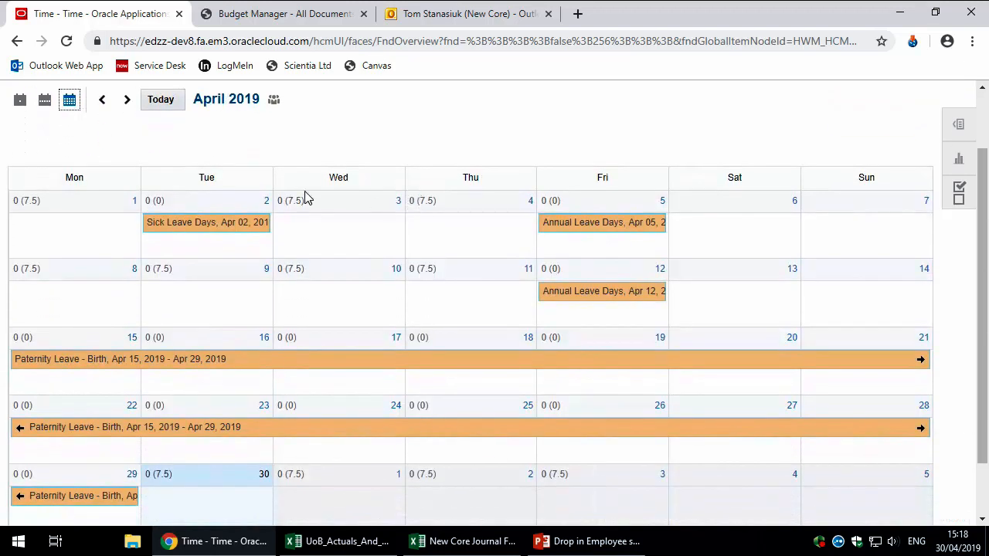
scroll(327, 150, down, 1)
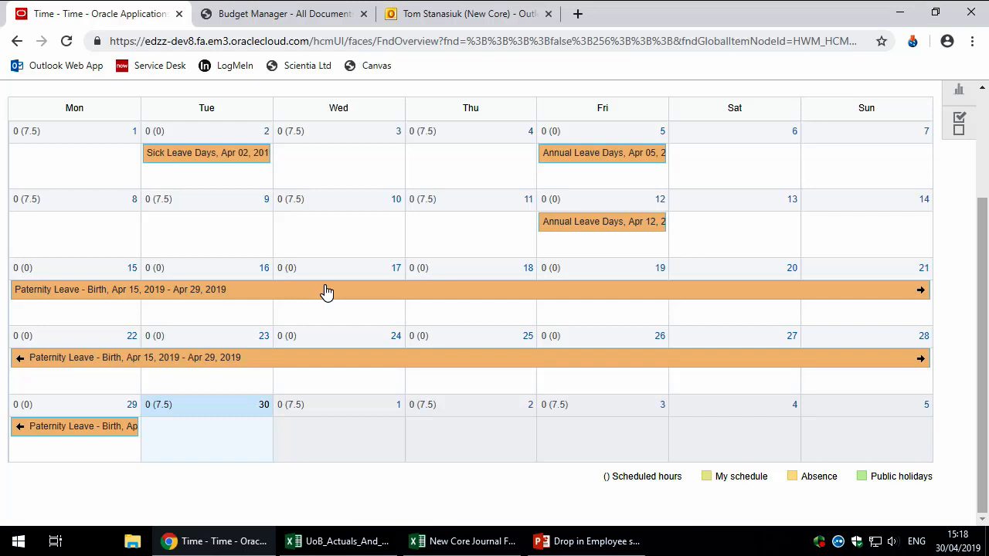
scroll(337, 291, up, 2)
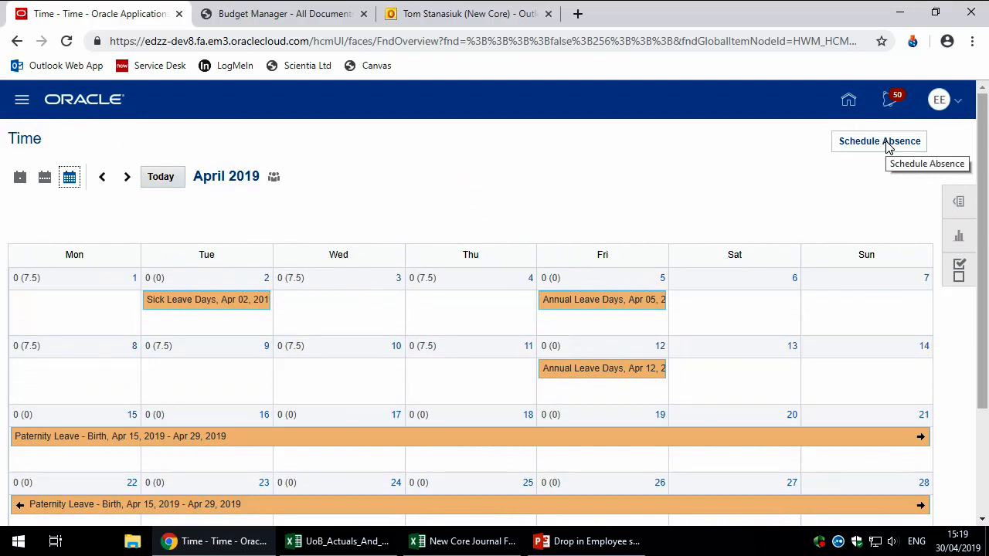
click(962, 202)
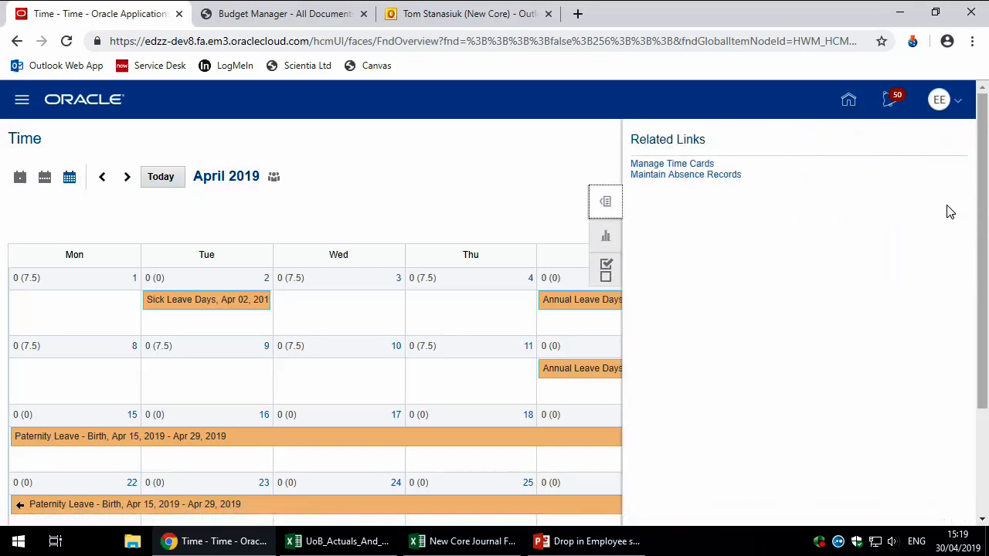
click(726, 179)
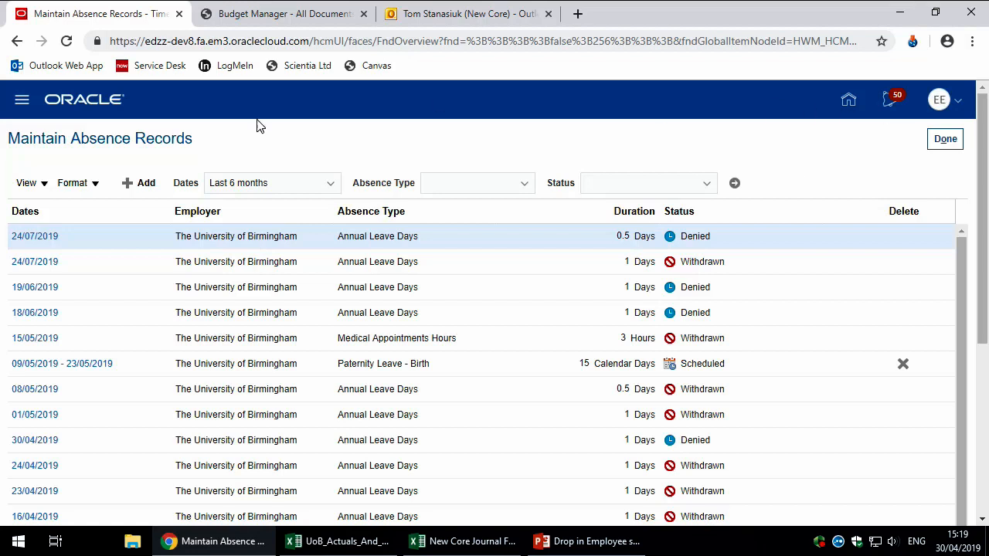
Step: Review the date range, absence type and status filter options, then start a new absence record
click(330, 190)
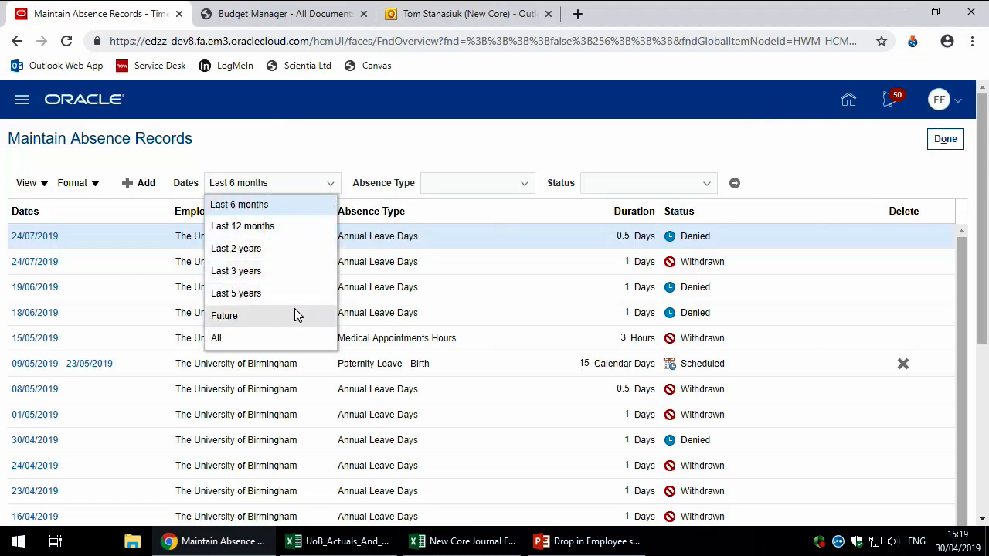
click(524, 185)
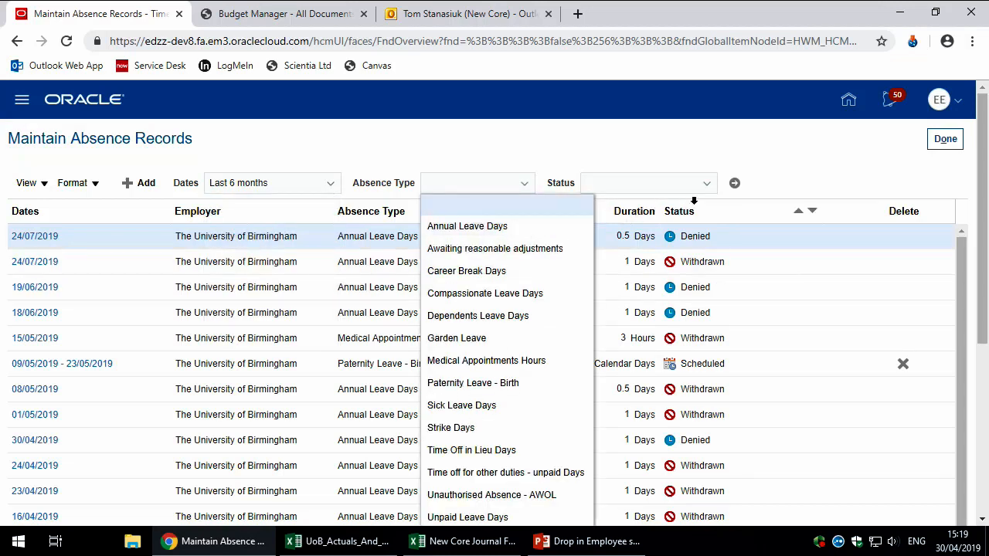
click(708, 192)
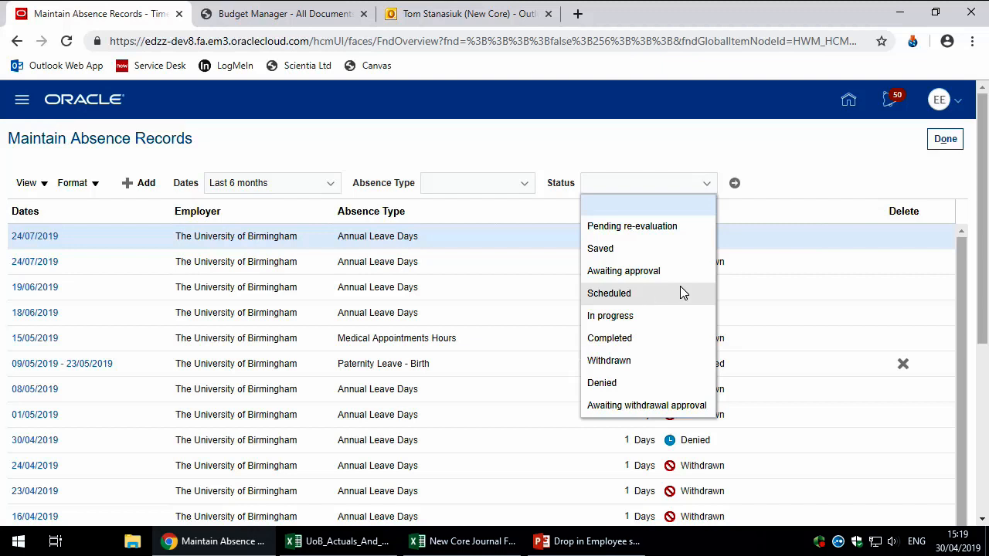
click(773, 190)
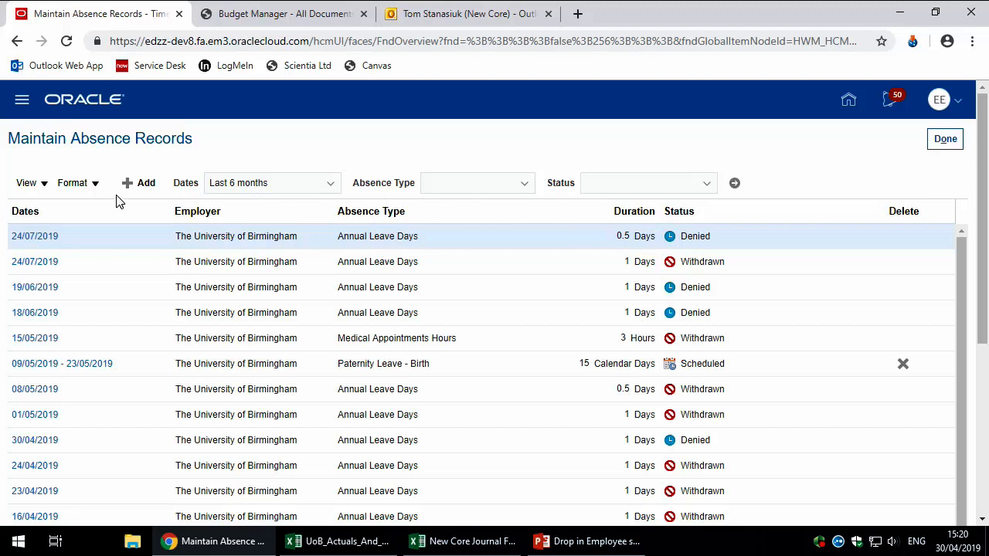
click(134, 186)
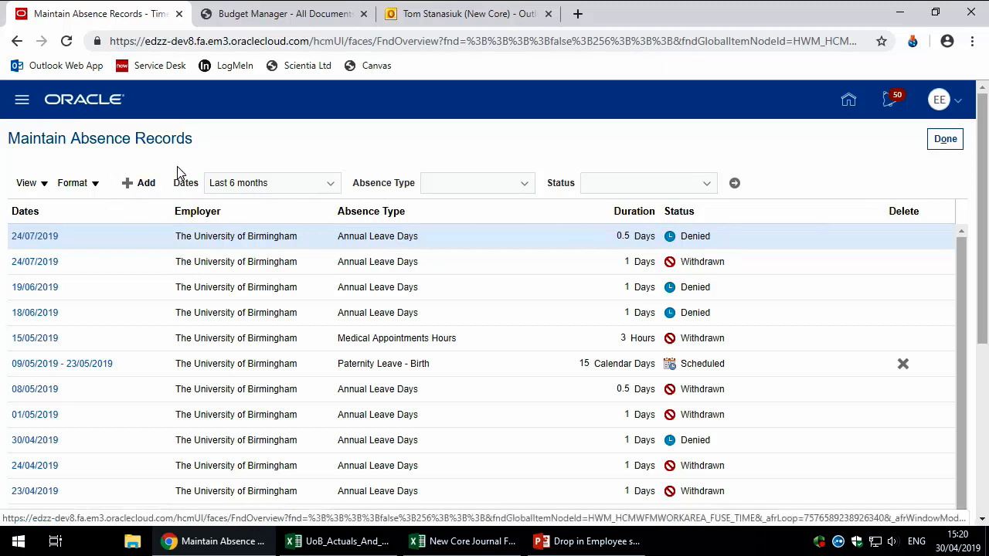
Step: Open the Add Absence Record form and scroll through the full list of absence types
click(129, 190)
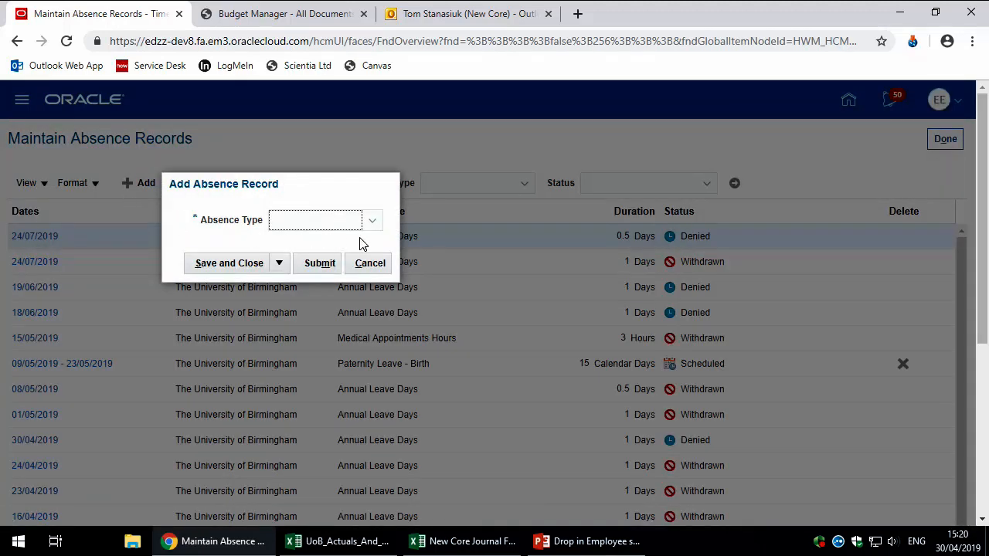
click(372, 228)
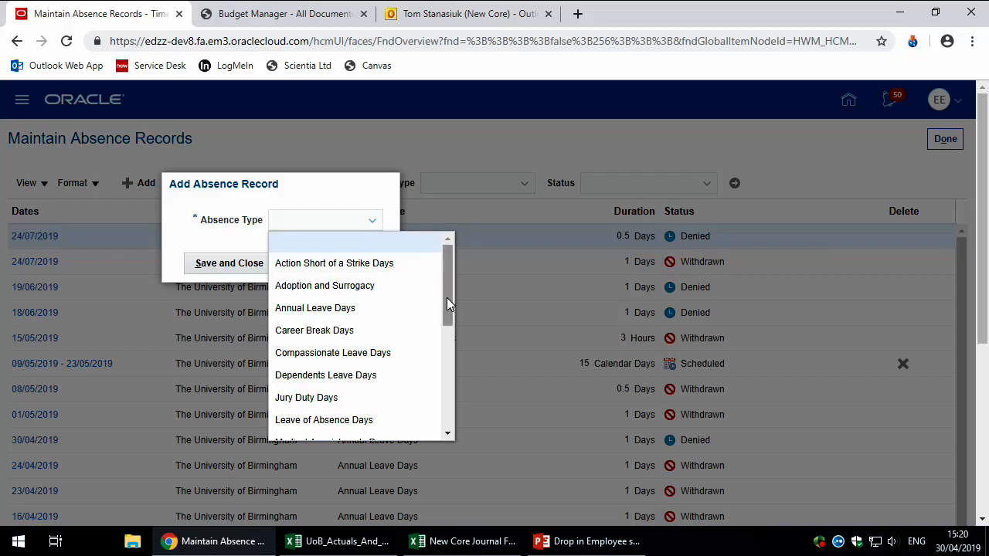
drag(446, 298, 450, 404)
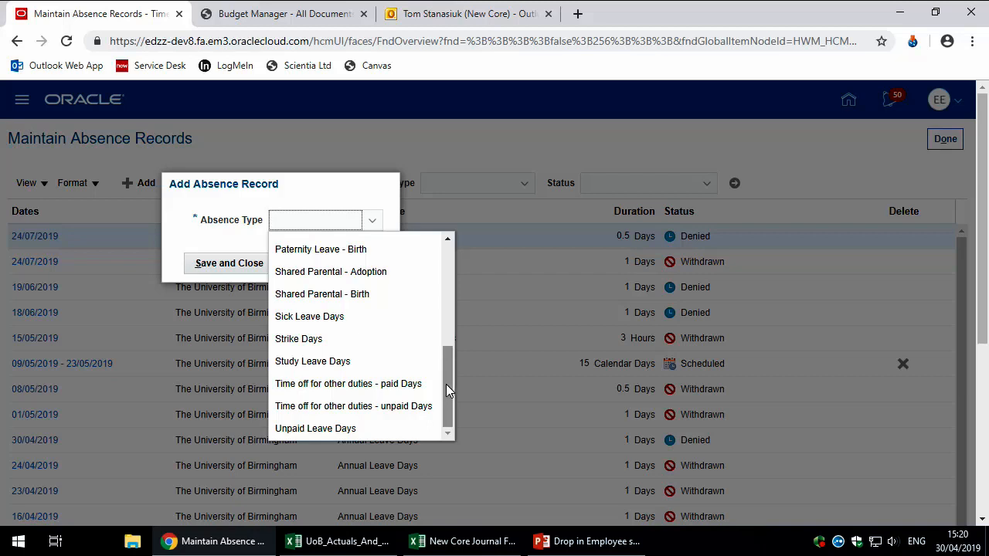
drag(446, 384, 456, 269)
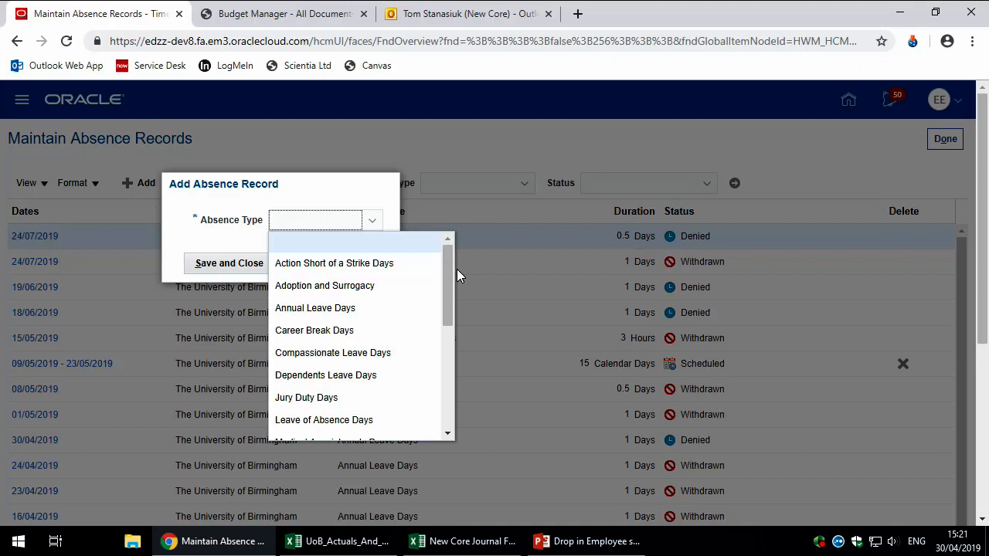
Step: Choose Annual Leave Days as a single day starting 03/05/2019, with Full day duration
click(351, 308)
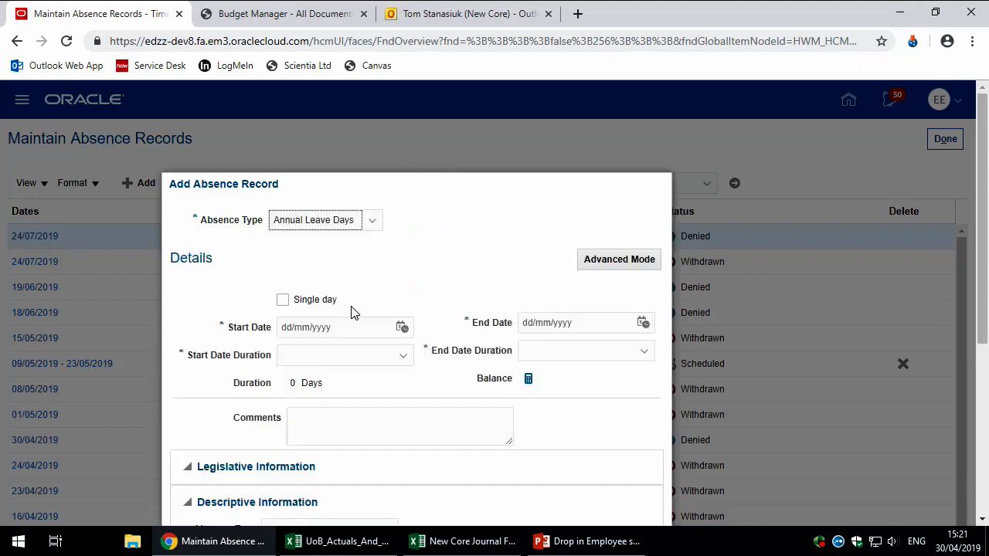
scroll(454, 266, down, 1)
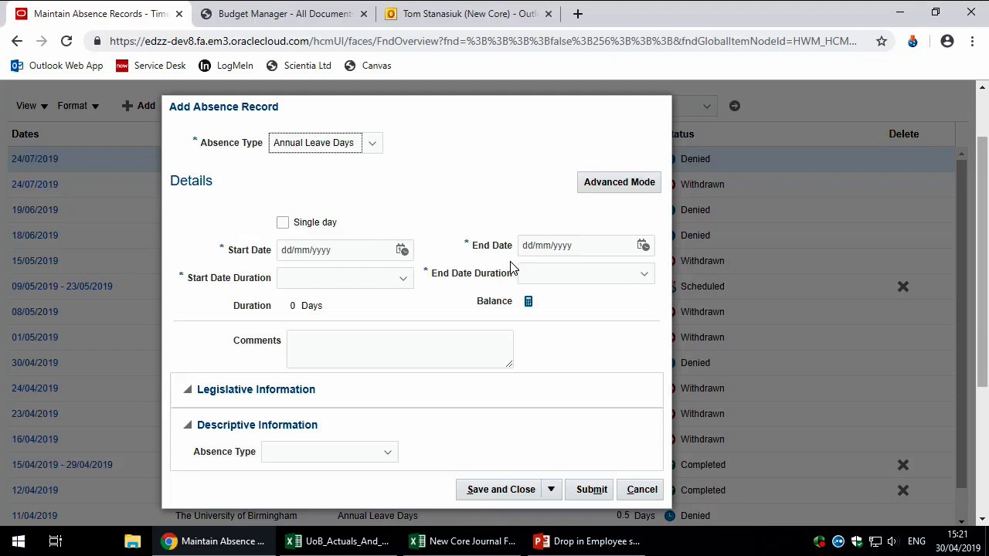
click(282, 224)
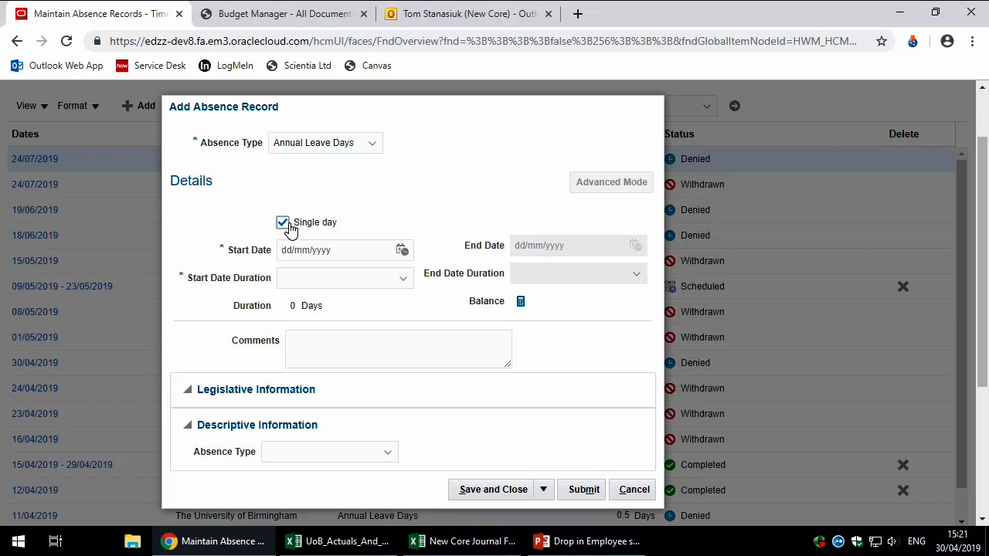
click(403, 254)
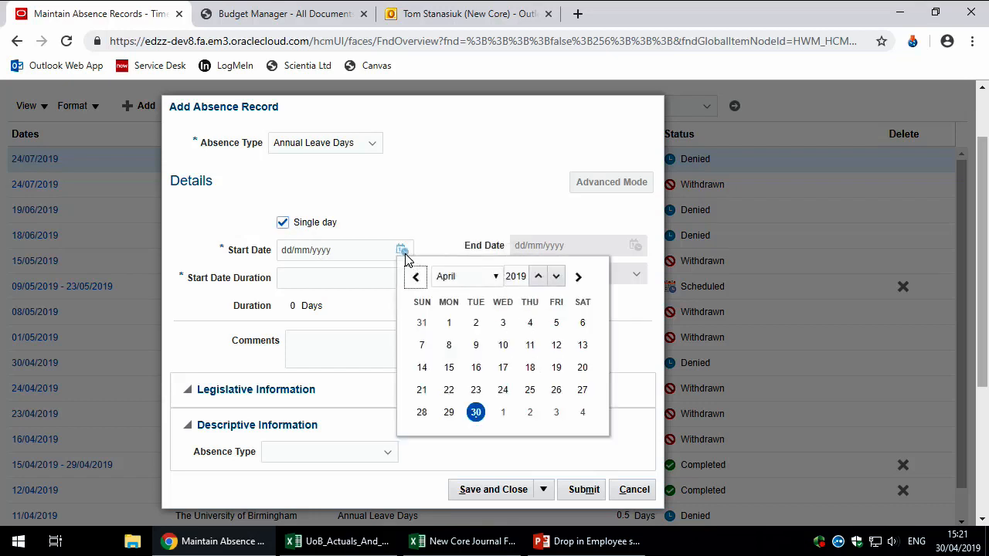
click(556, 413)
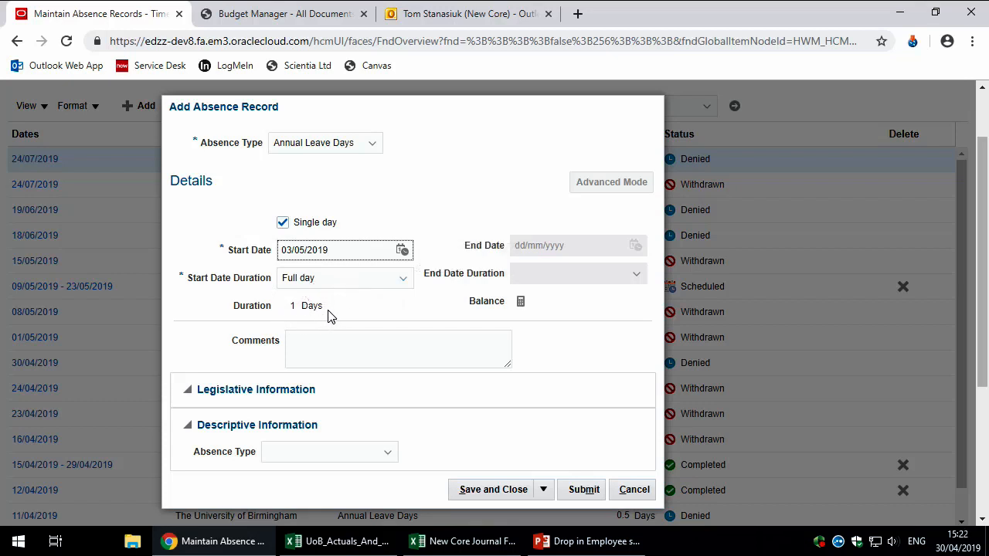
click(405, 285)
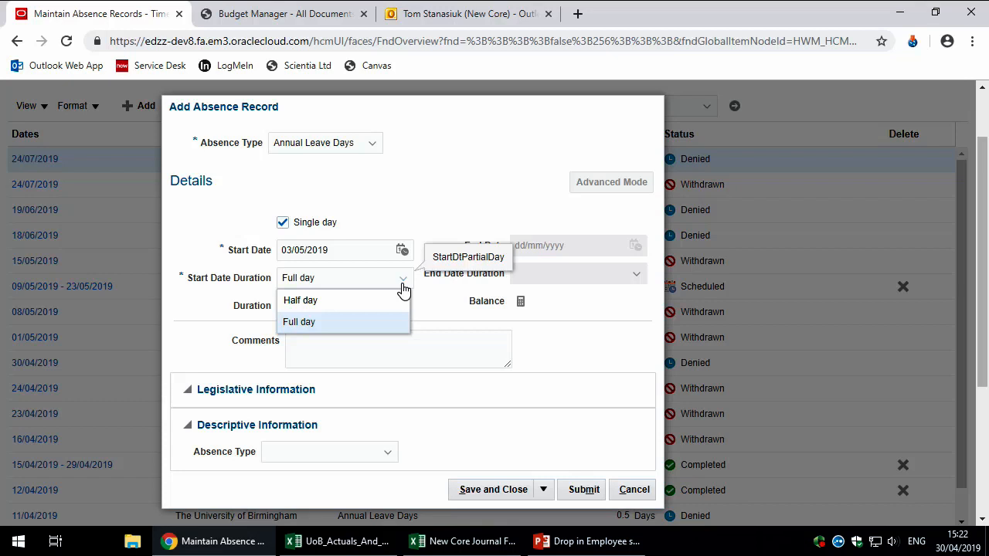
Step: Enter the comment 'as discussed' and submit the absence request for approval
click(376, 348)
text(as dusc)
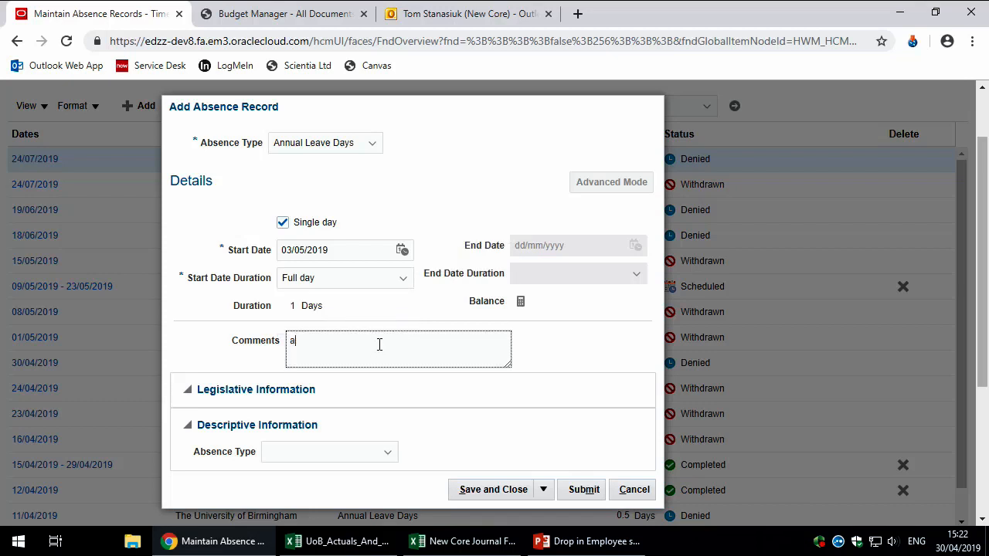
key(BackSpace)
key(BackSpace)
key(BackSpace)
text(iscussed)
click(579, 489)
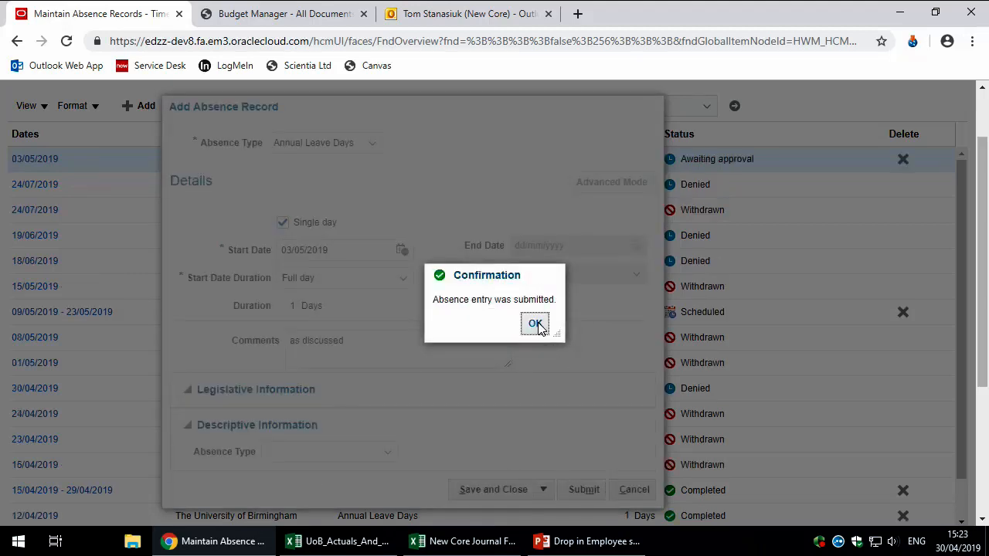
Step: Dismiss the submission confirmation and return to the top of the absence records list
click(535, 324)
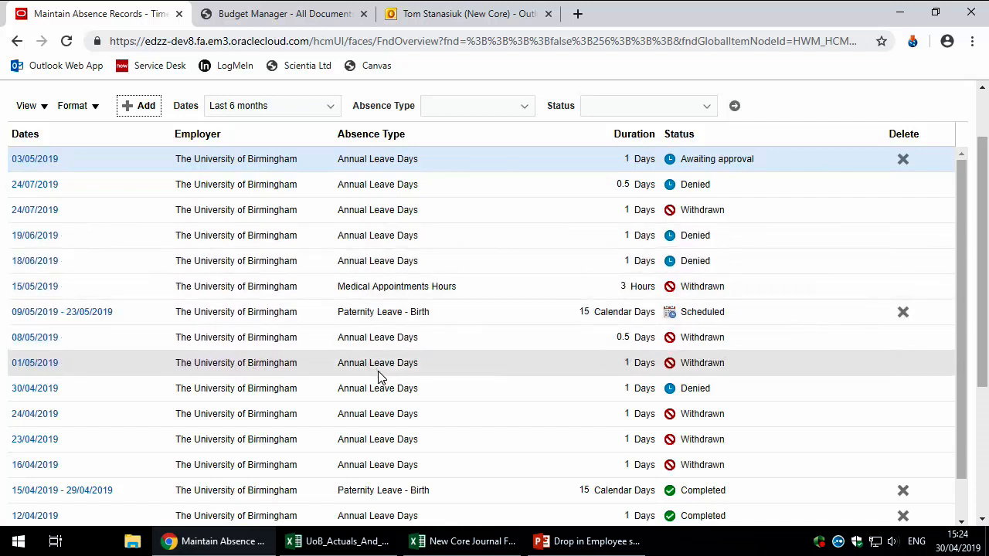
scroll(379, 377, up, 1)
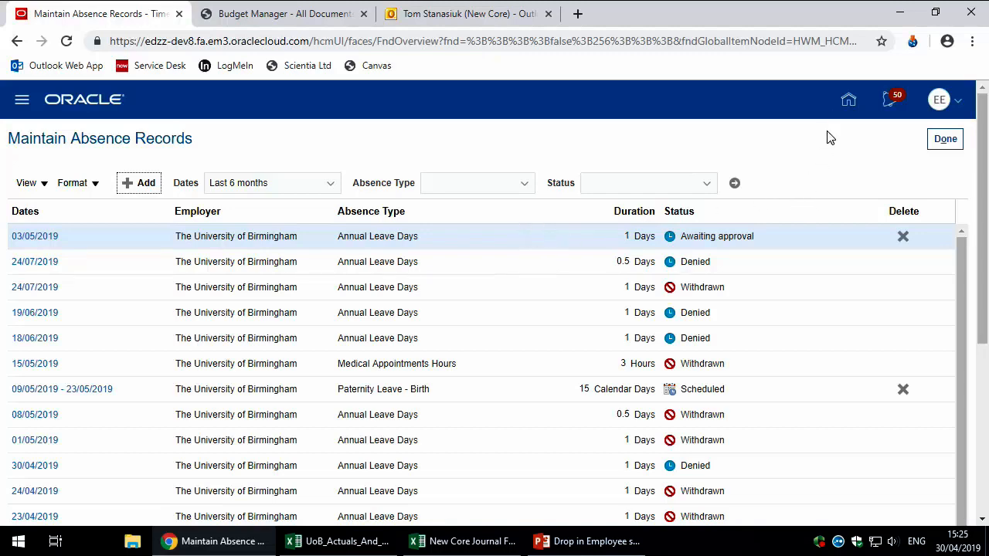
click(846, 102)
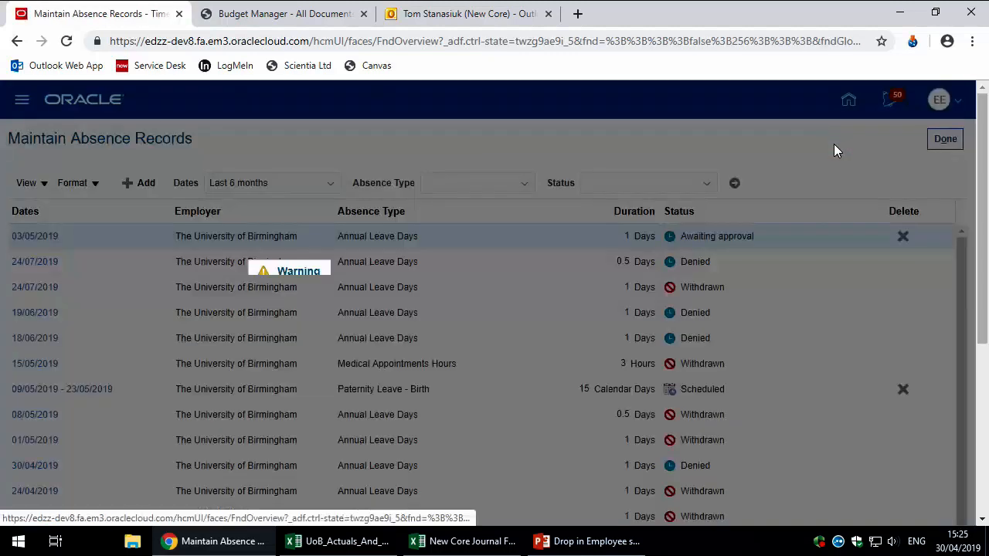
click(692, 327)
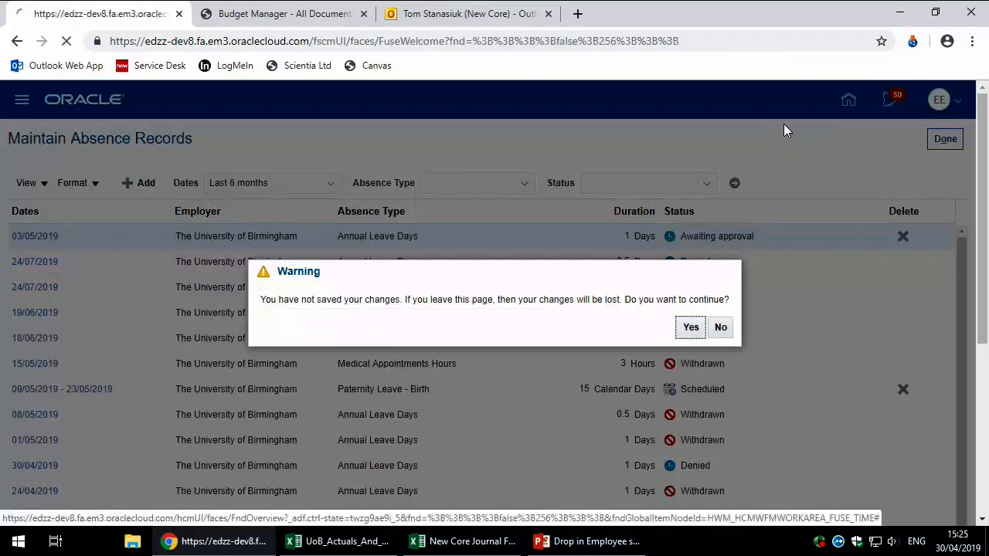
scroll(823, 197, down, 3)
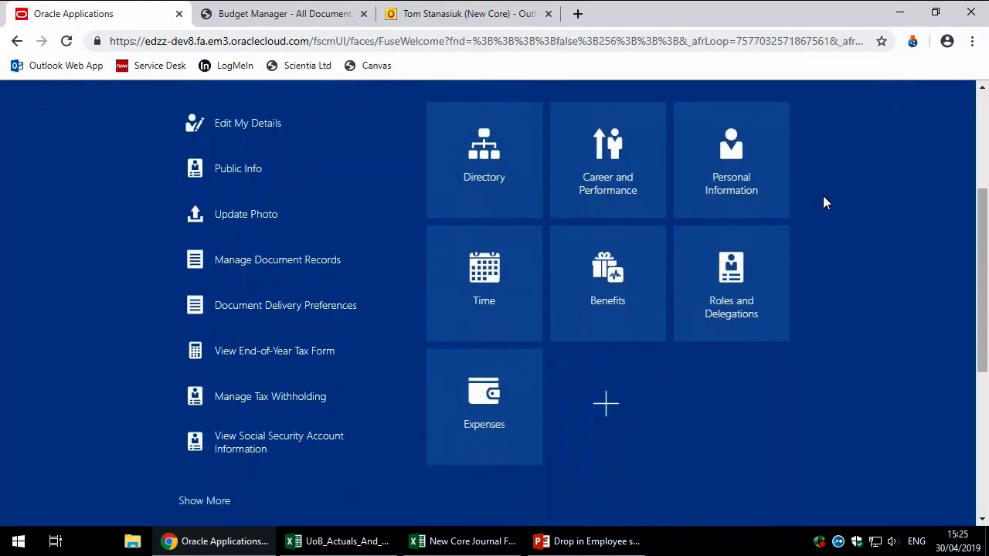
scroll(697, 434, up, 1)
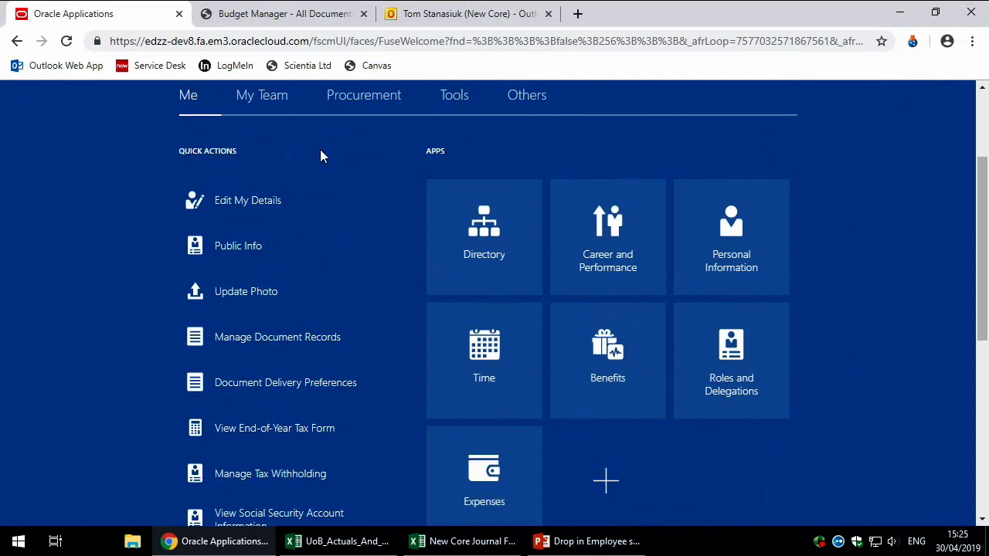
scroll(674, 456, down, 1)
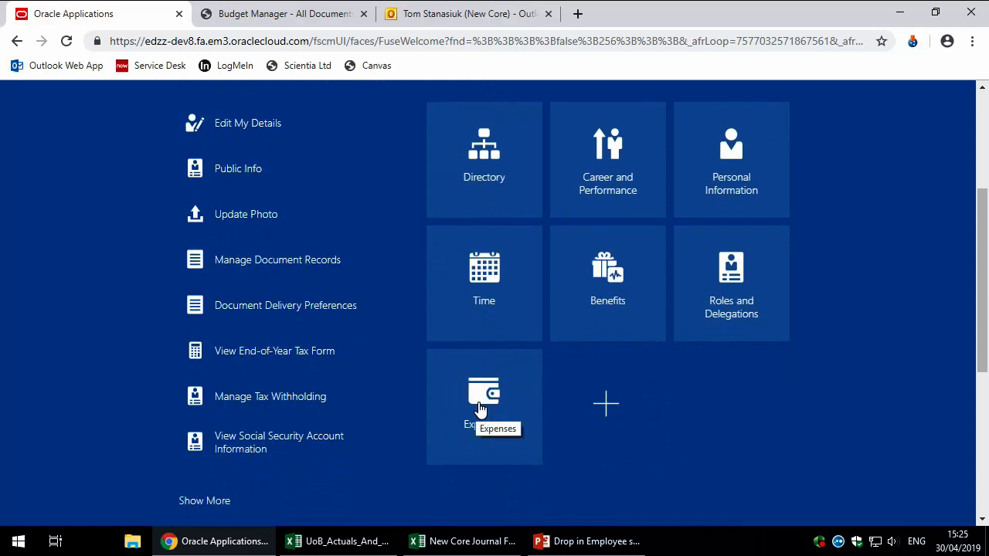
Step: Open Travel and Expenses and show the Actions list of items that can be created
click(480, 409)
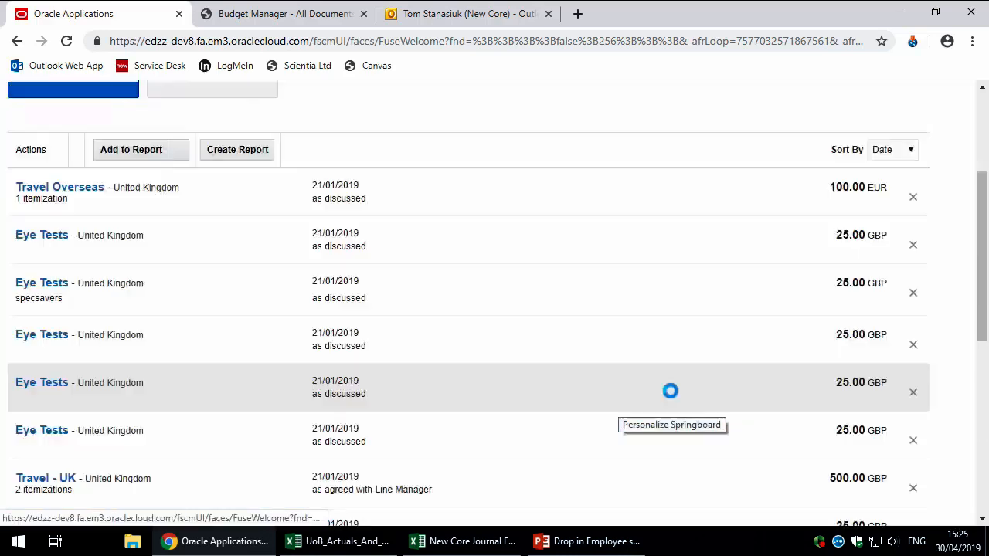
scroll(631, 281, up, 3)
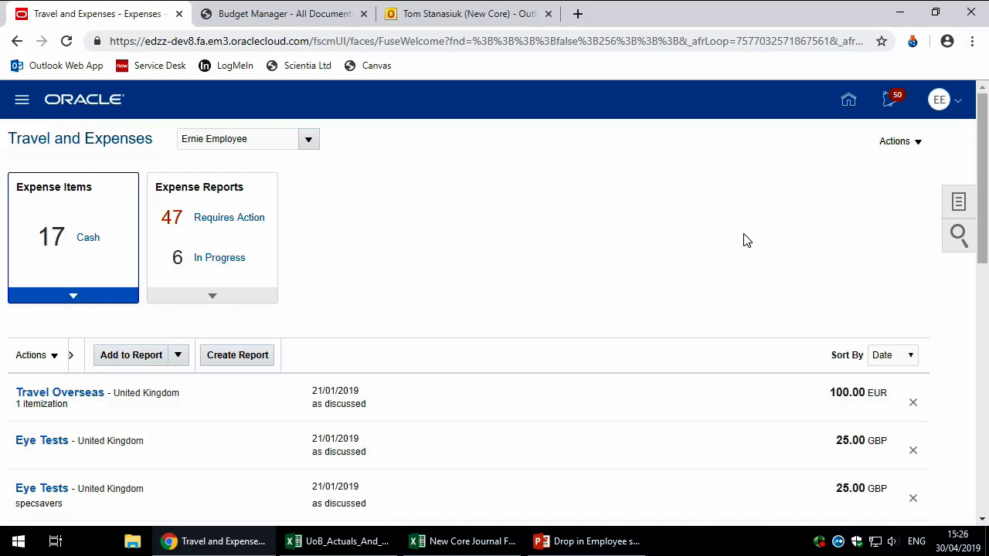
click(894, 149)
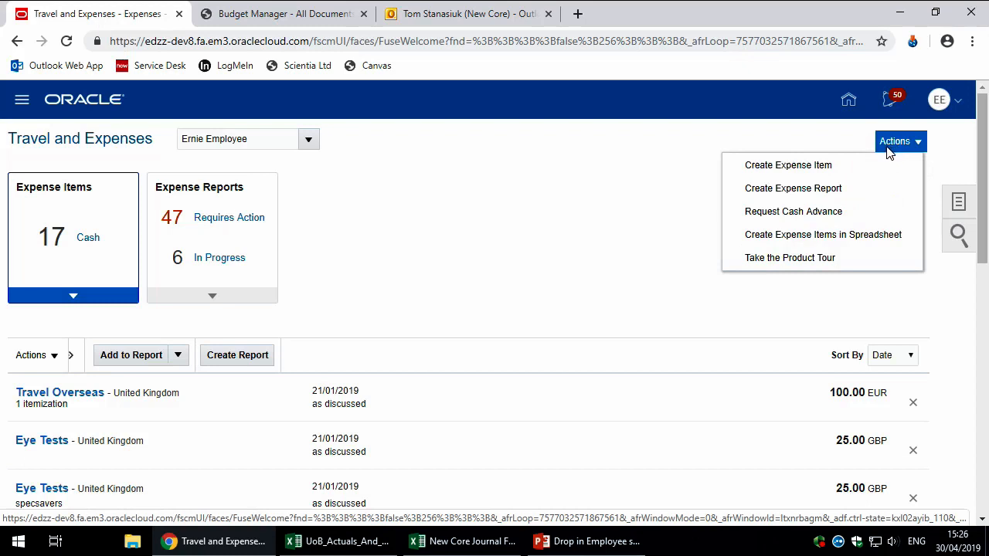
Step: Create a new expense report with purpose 'Eye test' and add an expense item to it
click(793, 189)
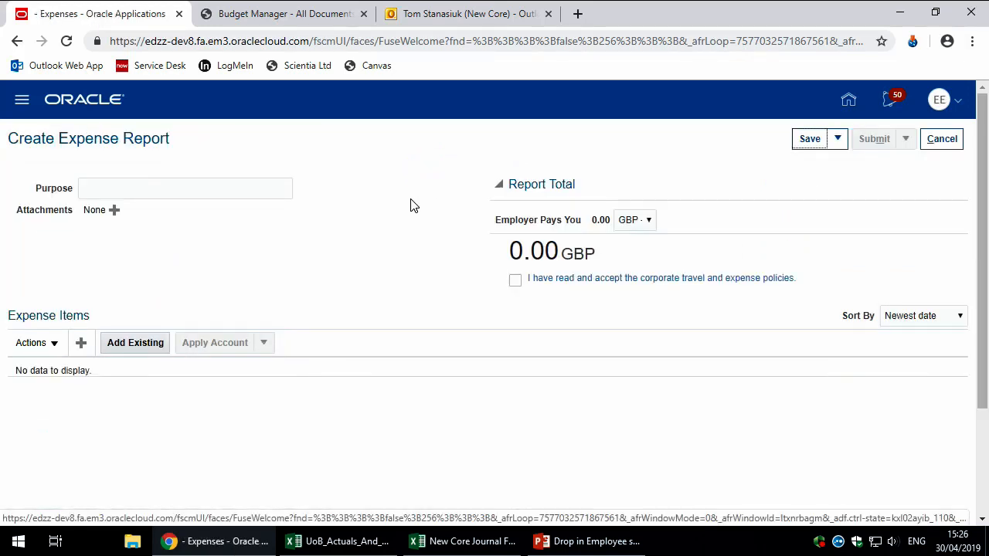
click(185, 189)
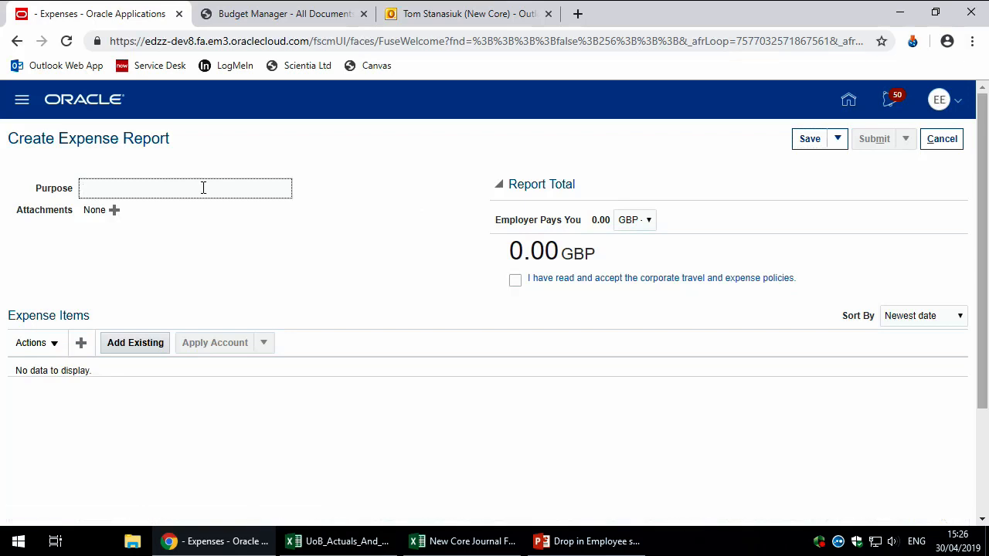
text(Eye test)
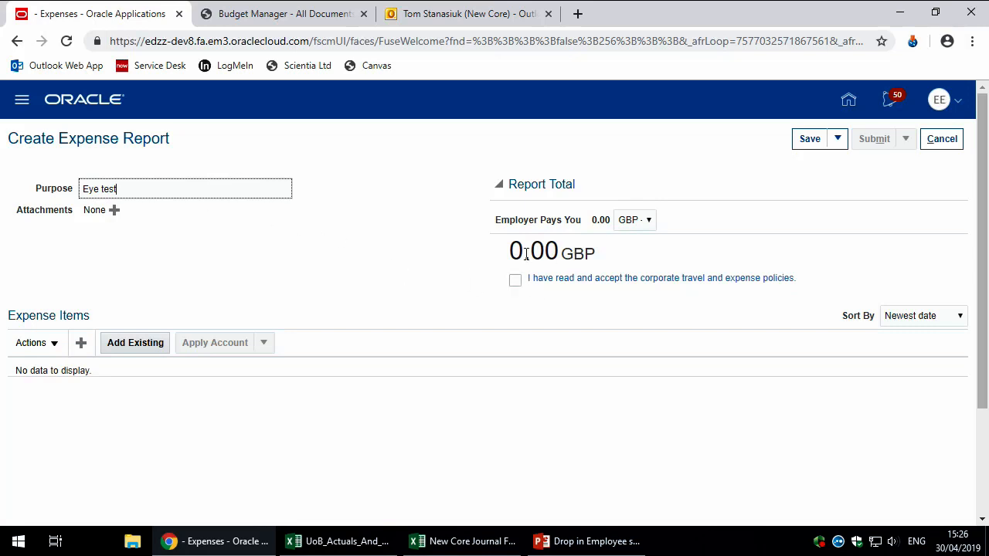
click(81, 348)
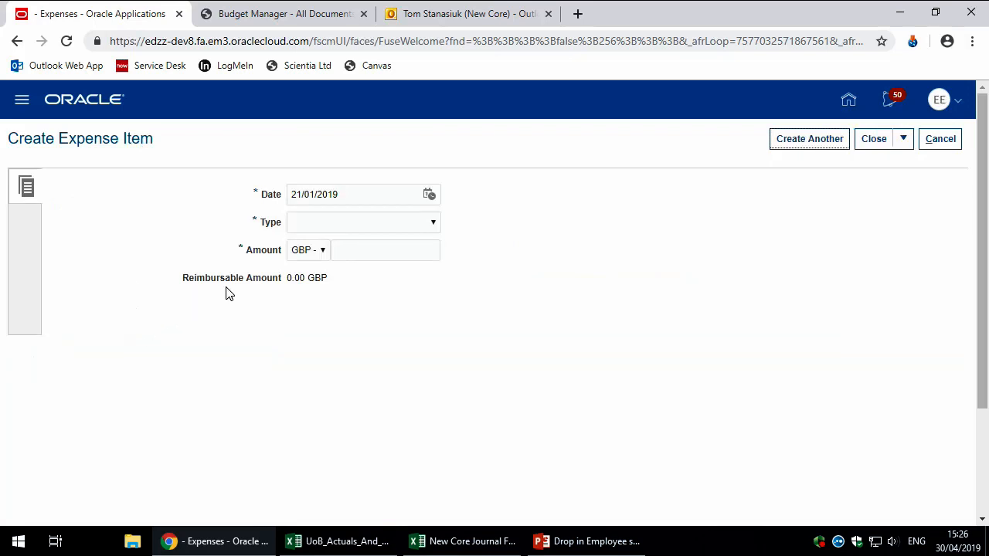
Step: Confirm the item date 21/01/2019 and list the available expense types
click(367, 199)
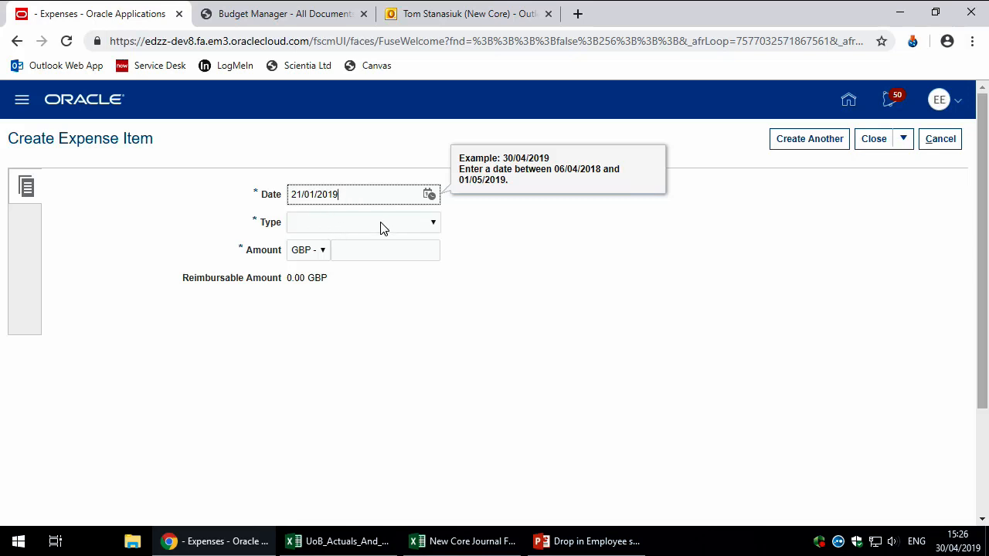
click(433, 225)
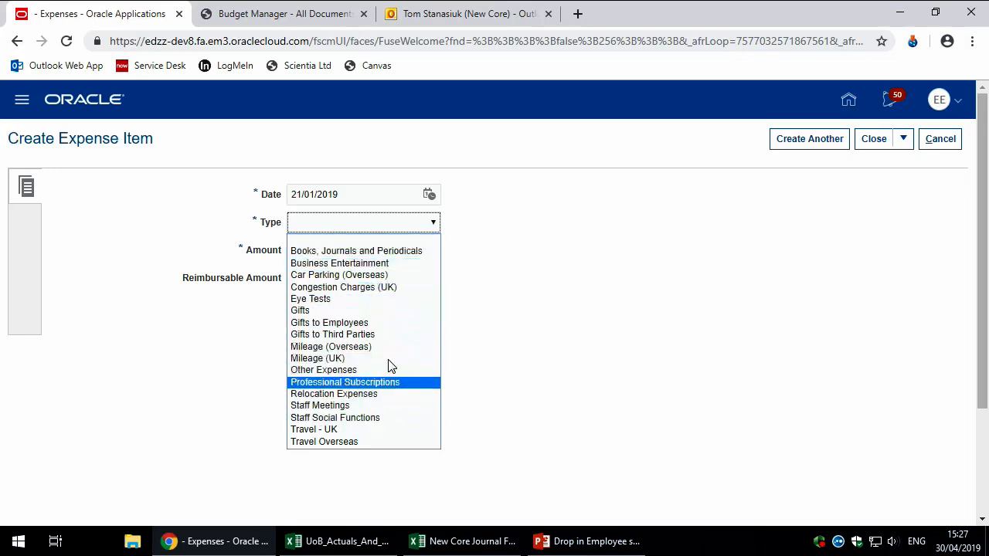
Step: Set the expense item type to Eye Tests with an amount of 25.00 GBP
click(345, 301)
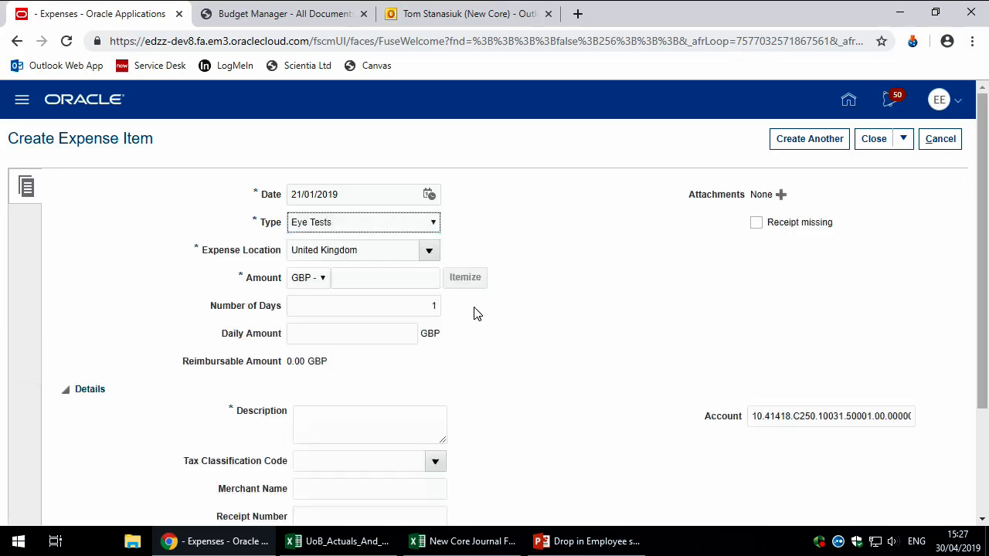
scroll(523, 261, down, 2)
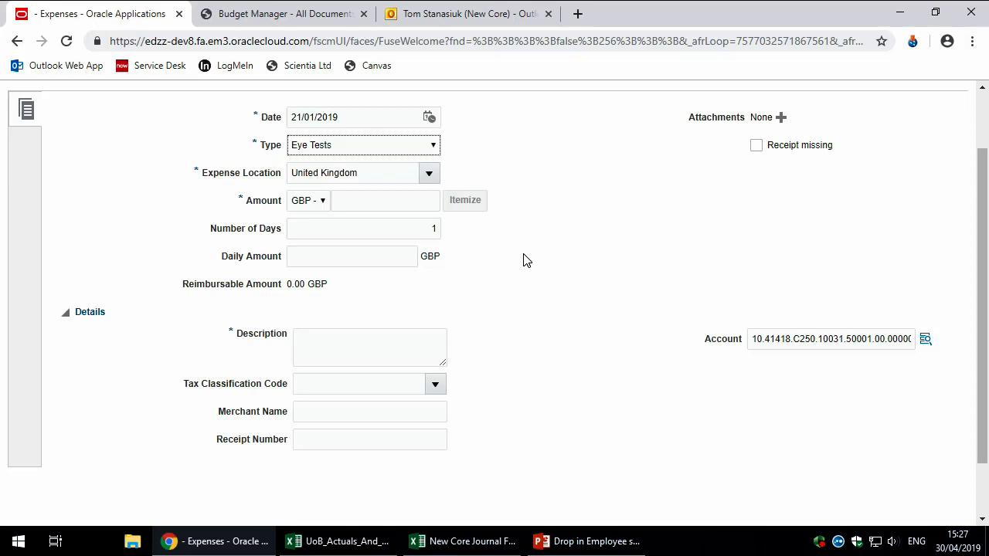
click(403, 205)
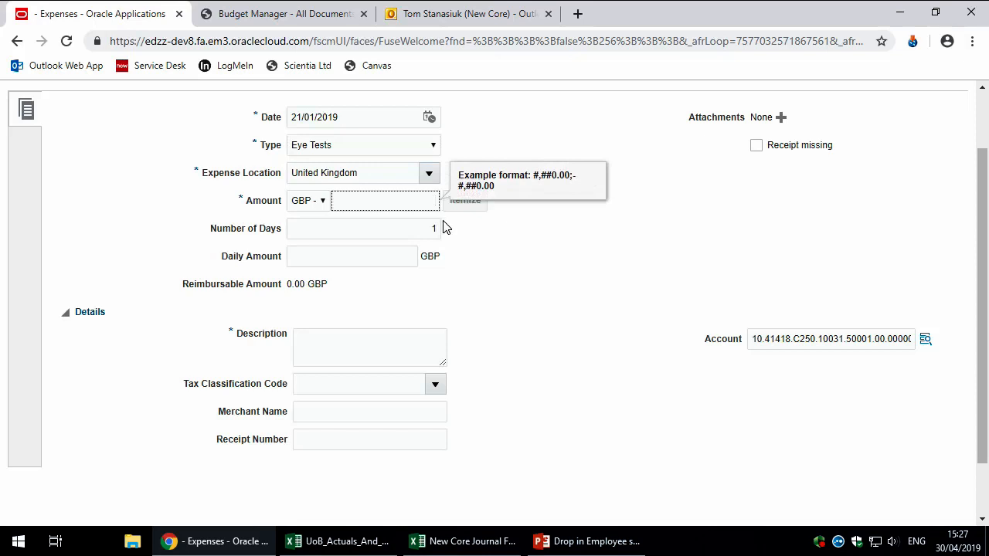
text(25)
click(479, 253)
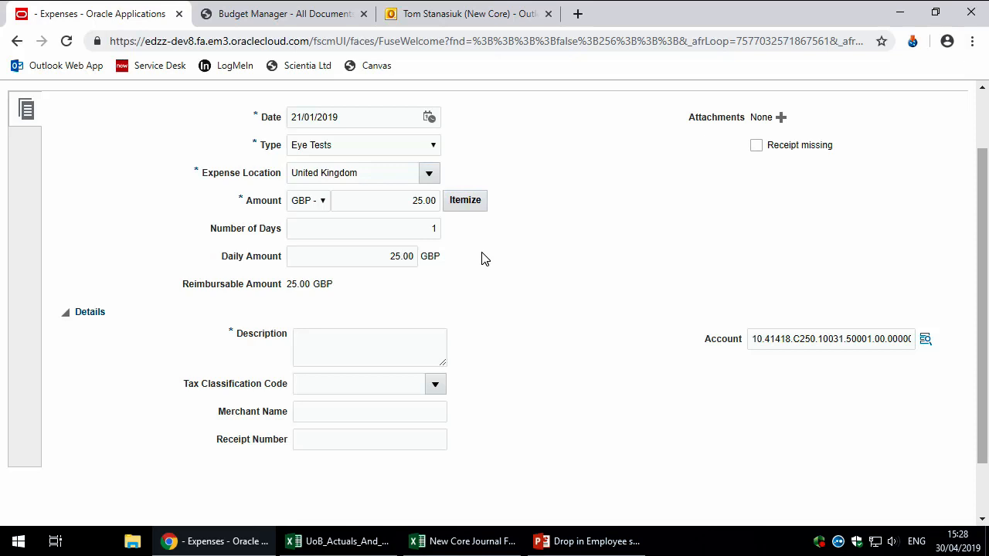
click(393, 337)
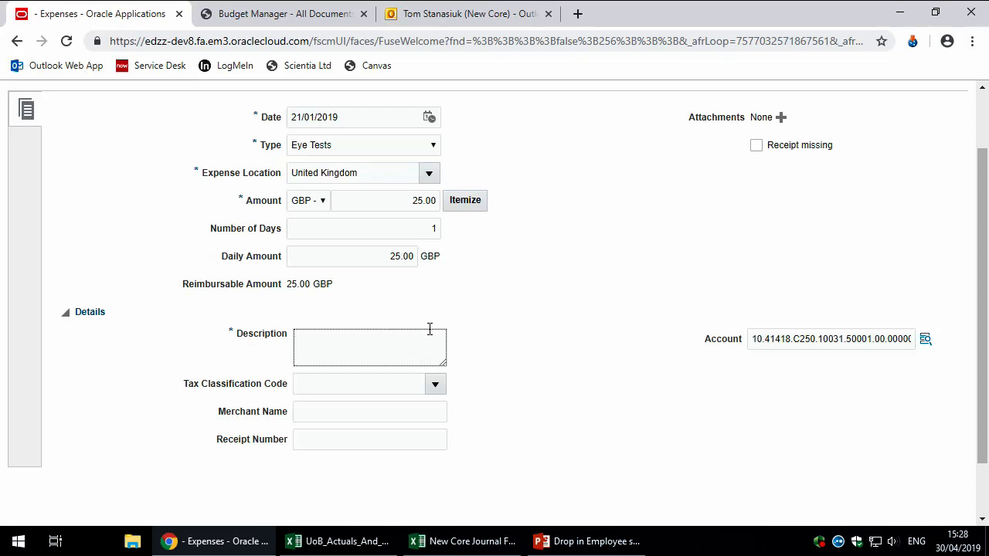
text(as discussed)
click(377, 407)
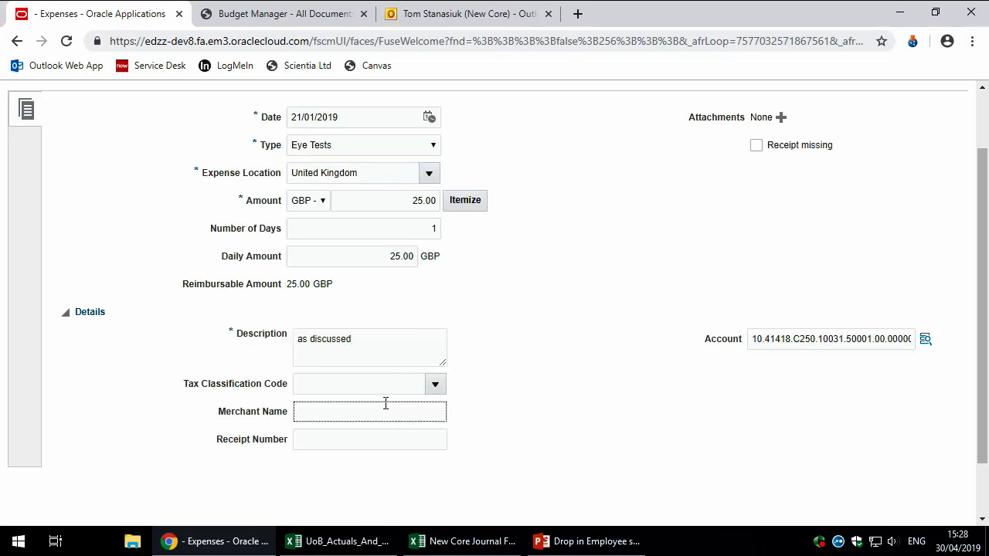
text(Specsavers)
click(363, 439)
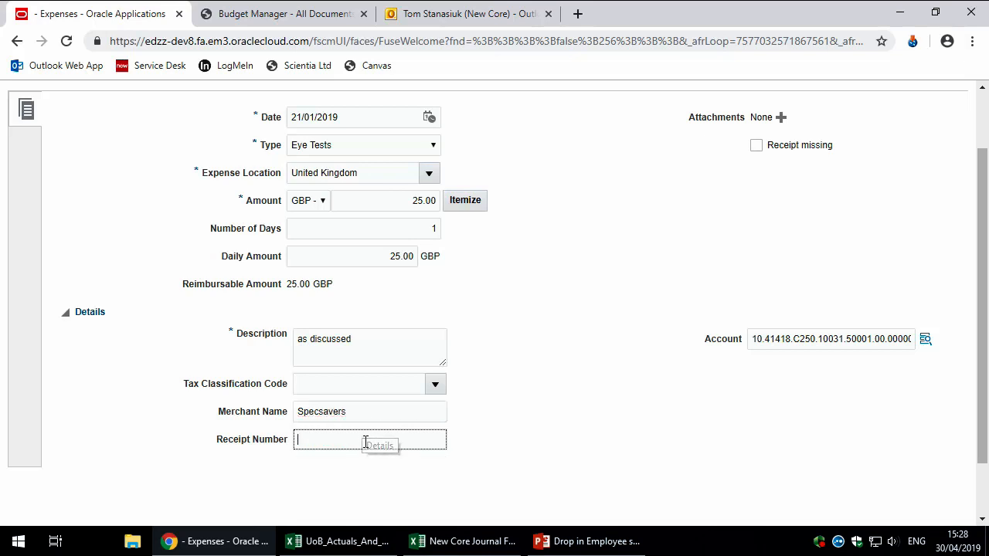
text(123456)
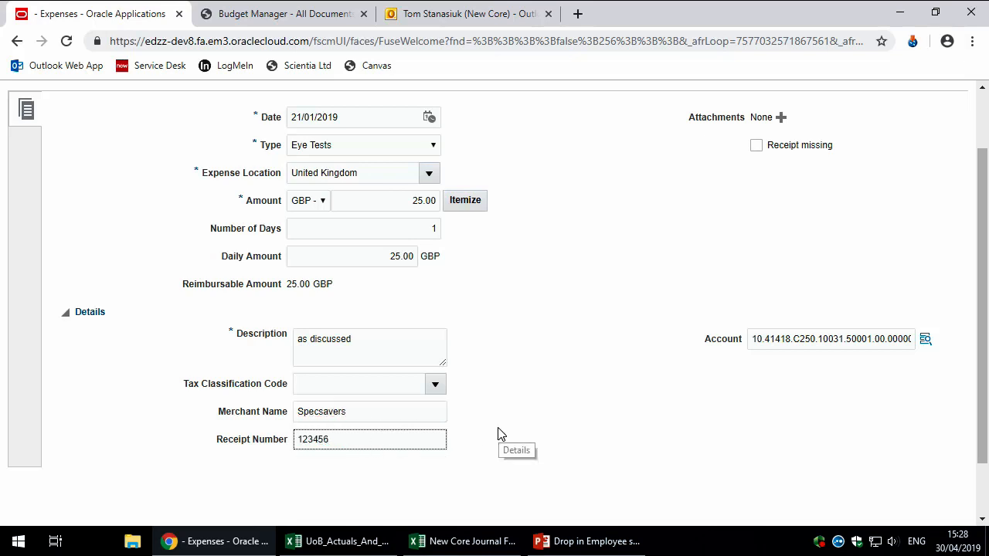
scroll(530, 472, up, 1)
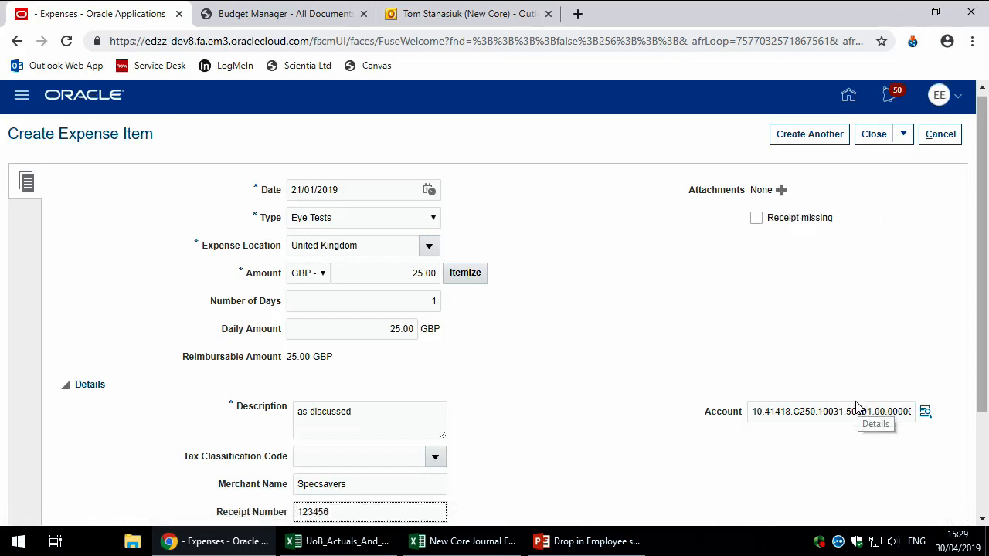
scroll(856, 407, down, 1)
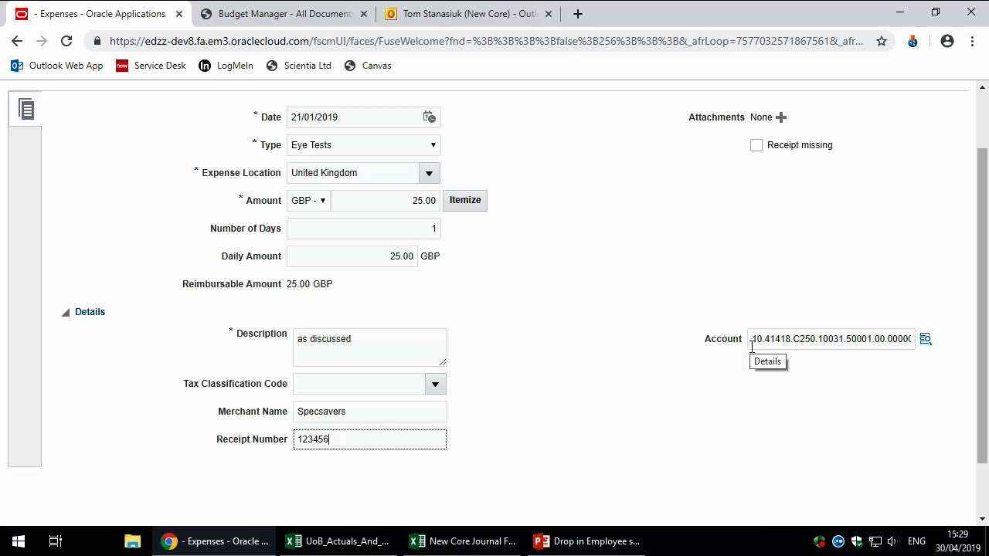
Step: Show the Account segments of the Eye Tests item's charge account
click(926, 338)
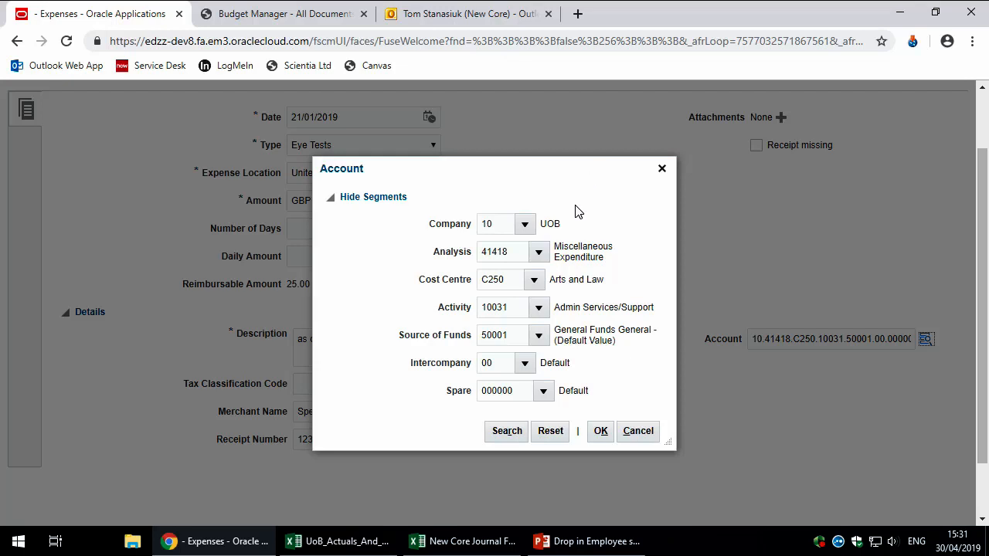
click(534, 279)
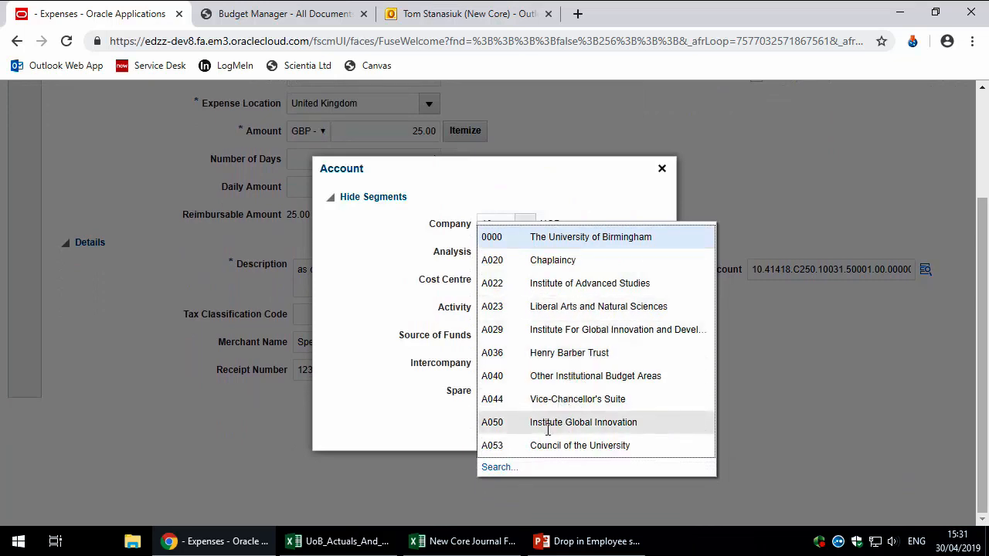
click(507, 469)
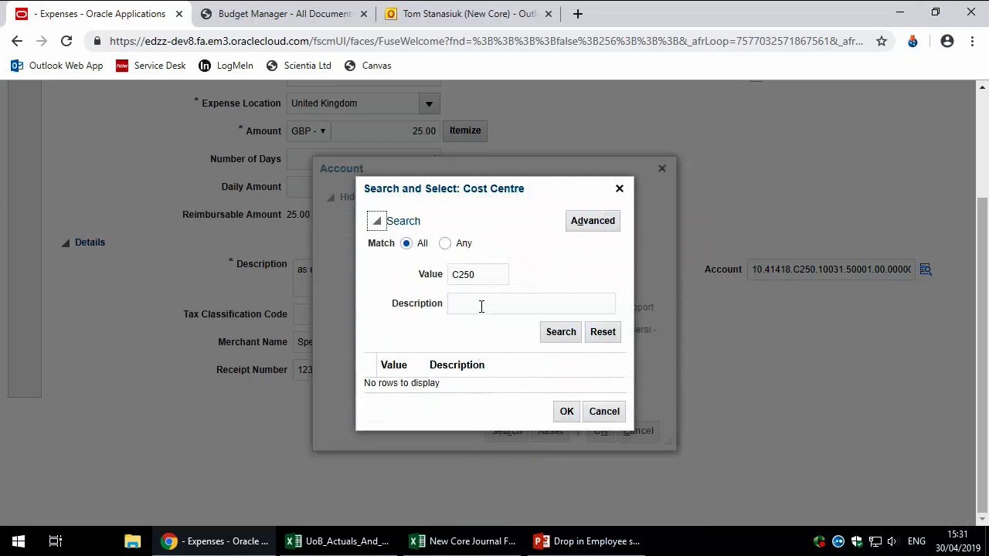
click(488, 275)
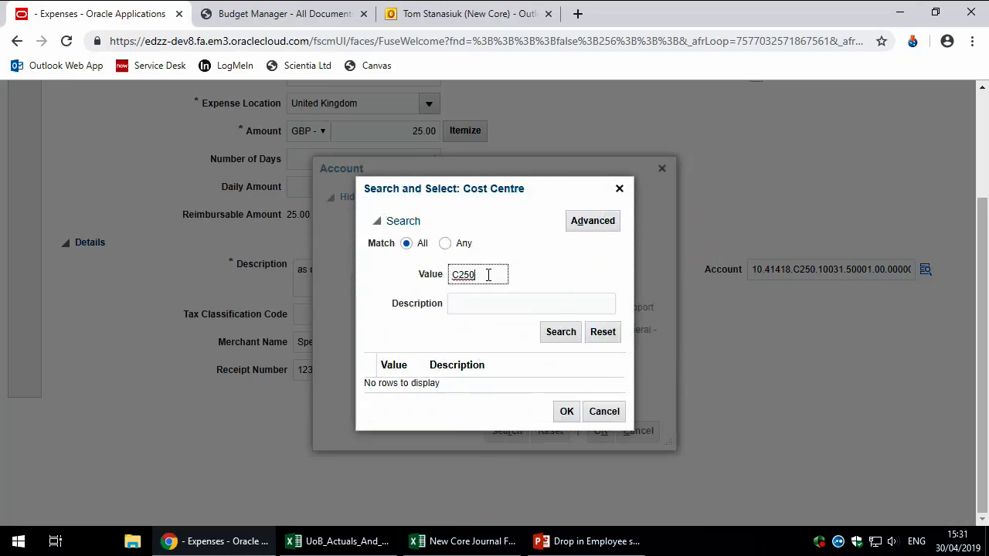
key(BackSpace)
key(BackSpace)
key(BackSpace)
key(BackSpace)
click(486, 303)
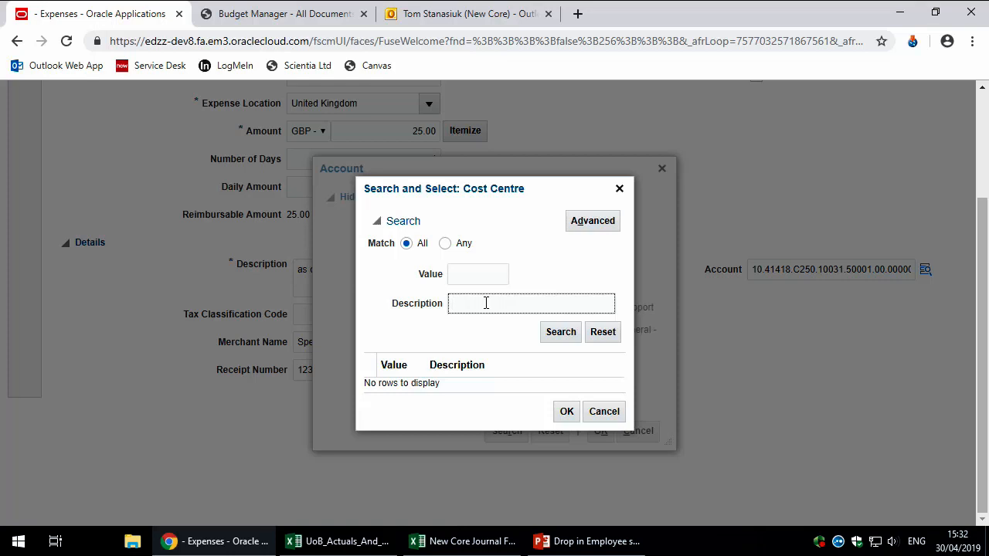
click(606, 411)
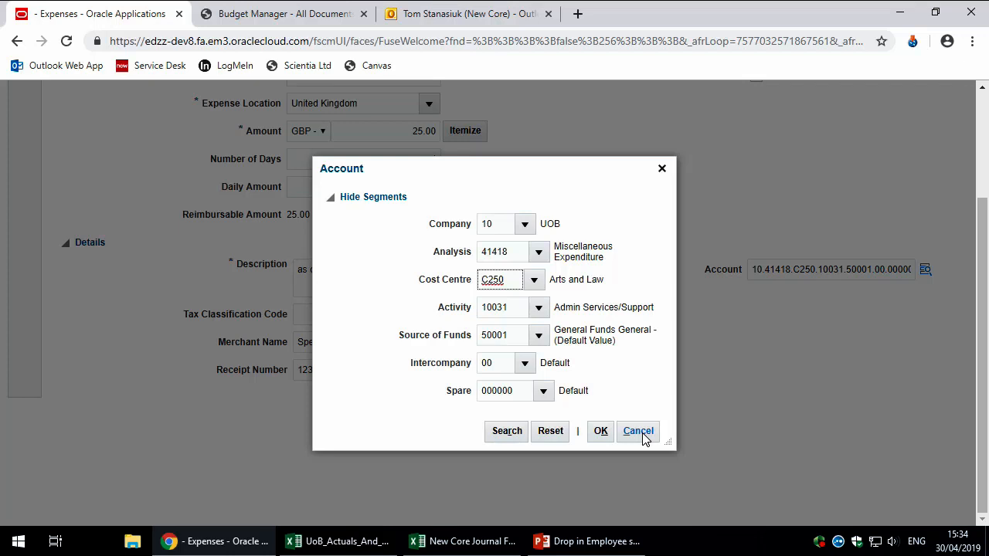
Step: Close the Account segments unchanged, keeping account 10.41418.C250.10031.50001.00.000000
click(639, 431)
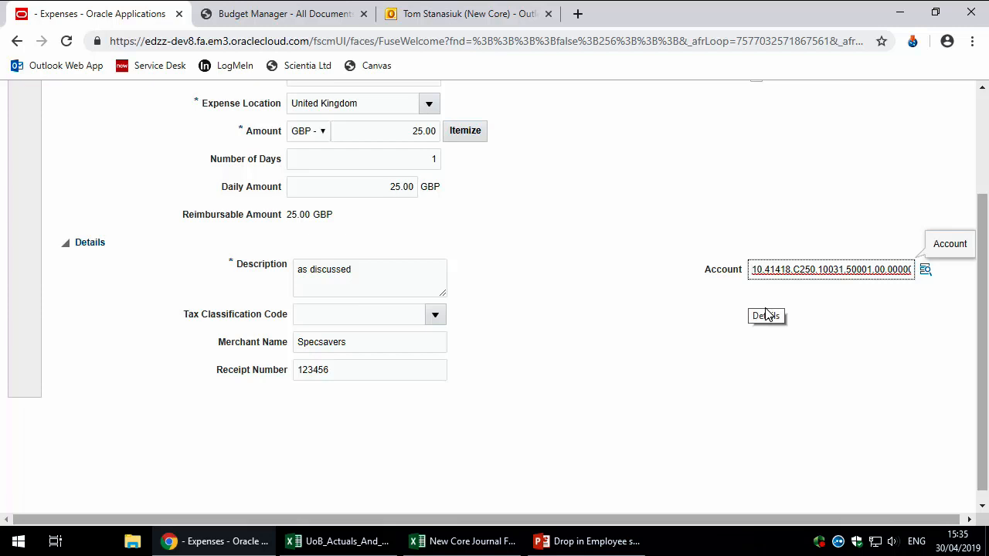
scroll(746, 309, up, 2)
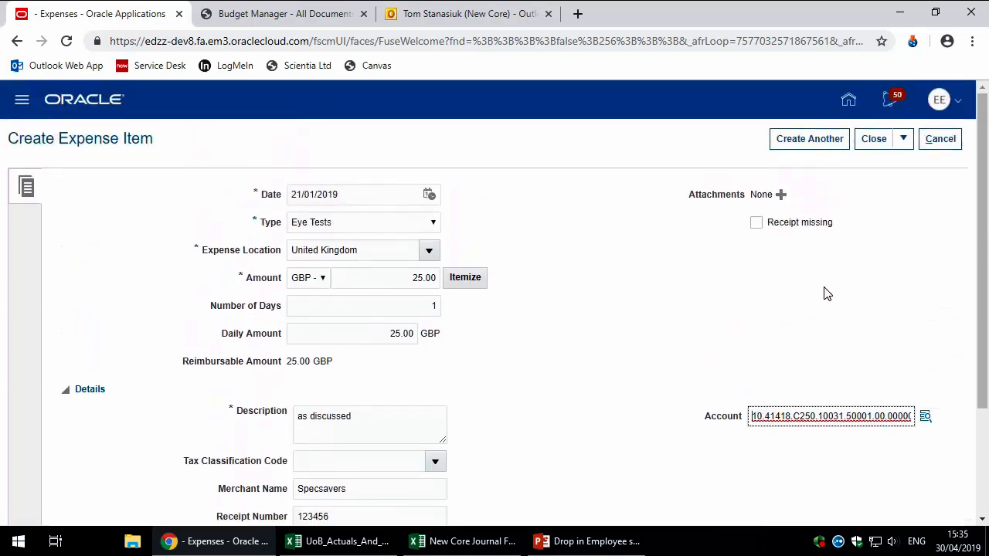
click(874, 140)
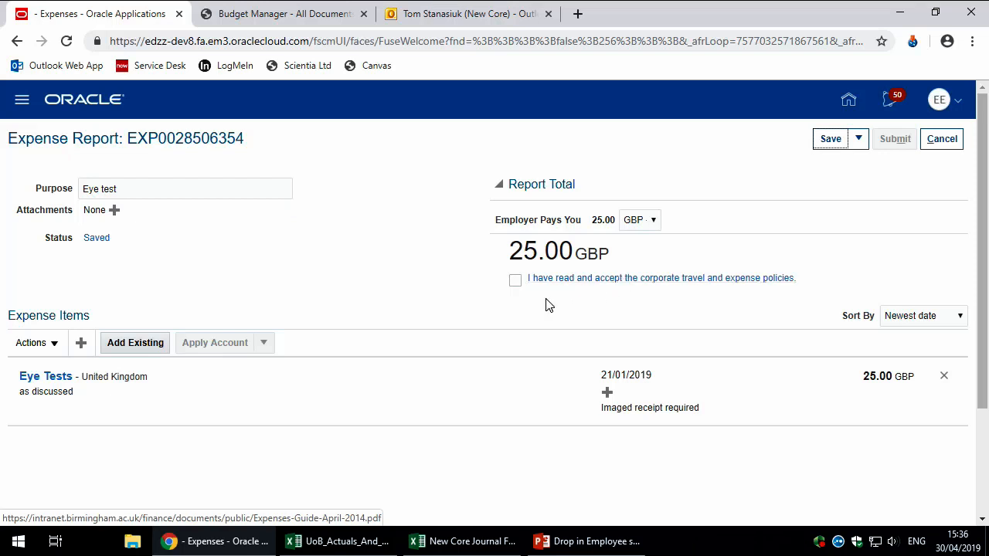
Step: Accept the travel and expense policies and submit the Eye test report, continuing despite missing imaged receipts
click(516, 283)
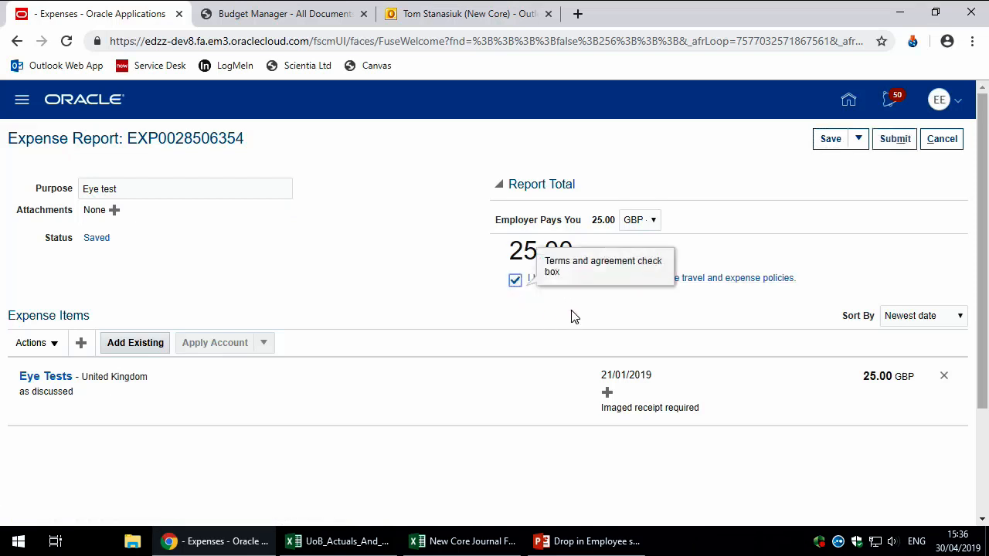
click(896, 141)
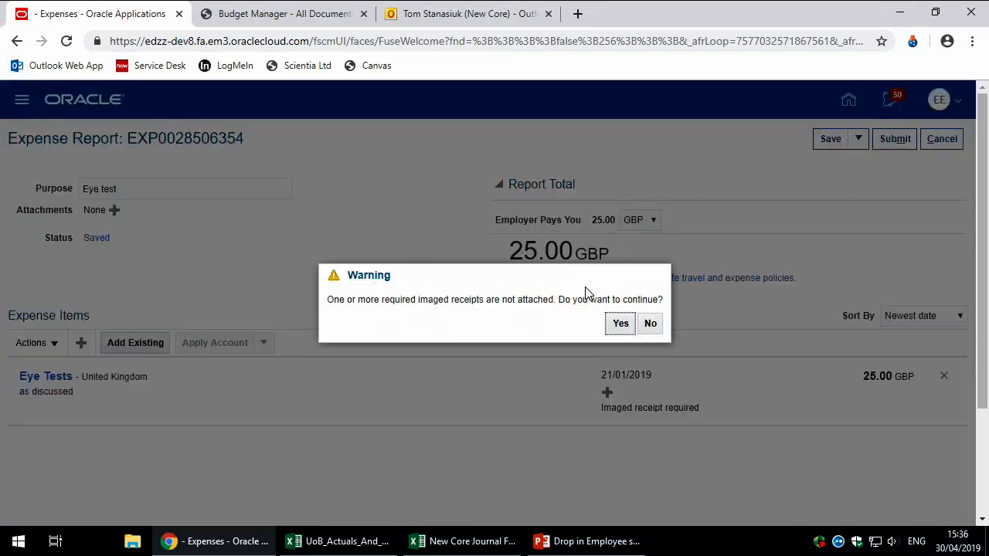
click(621, 325)
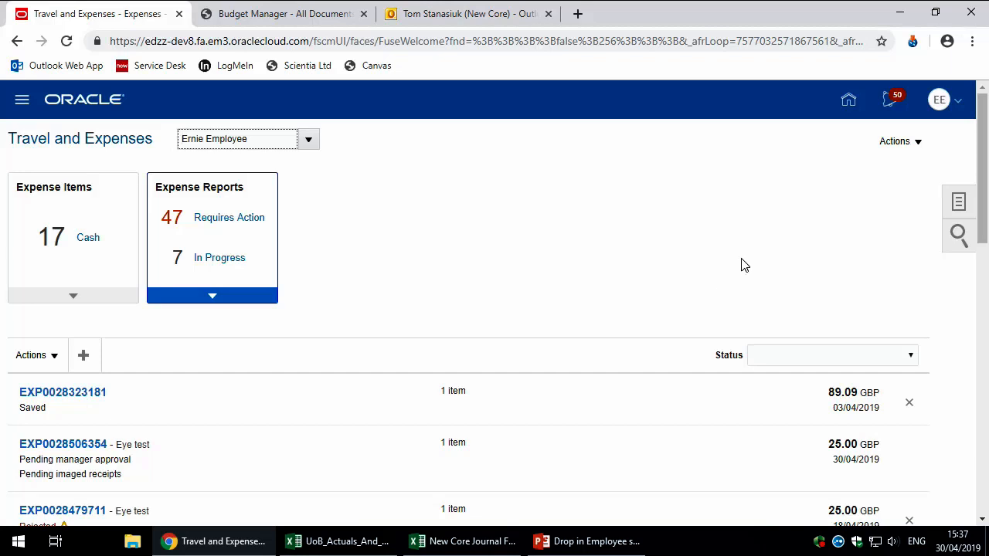
click(847, 101)
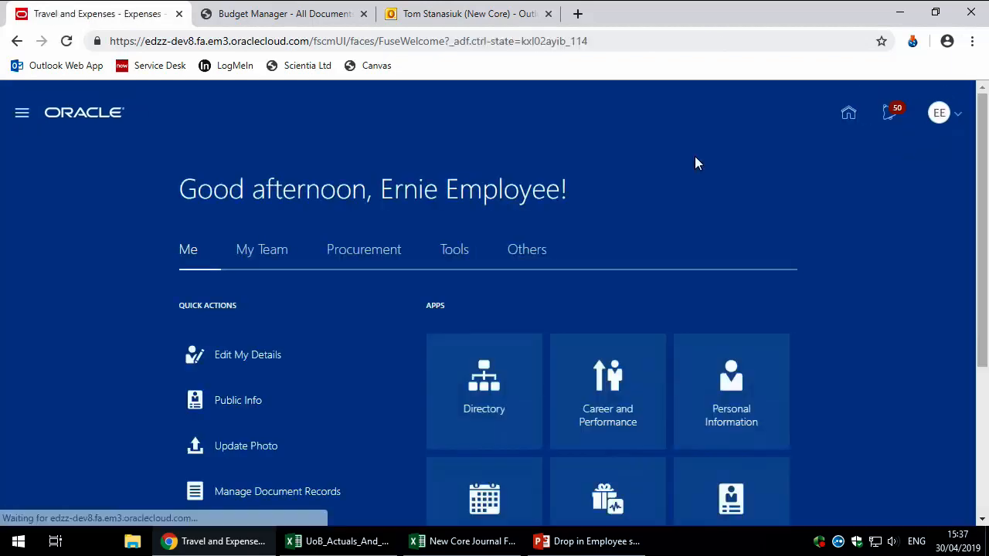
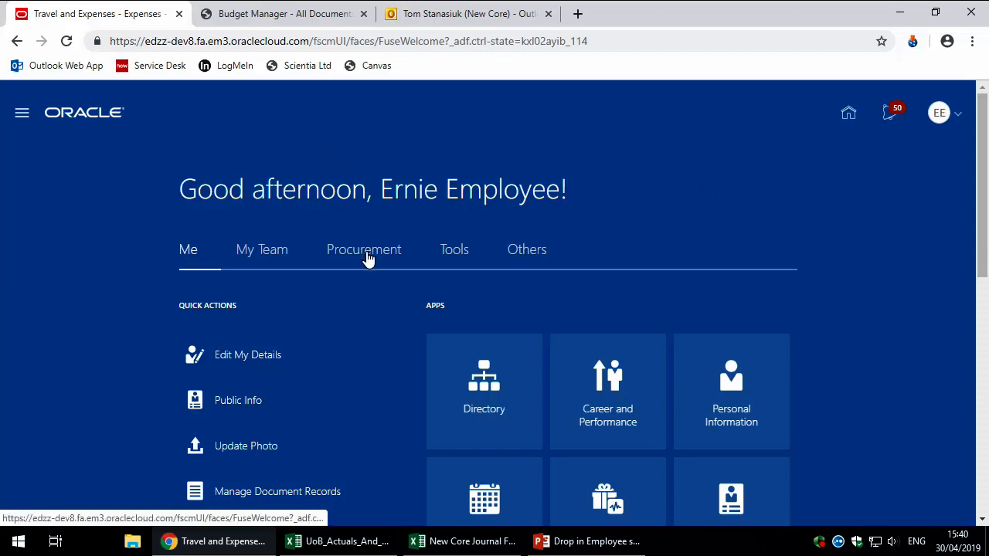
Step: Switch the Oracle home page to Procurement to show the Purchase Requisitions and My Receipts tiles
click(367, 258)
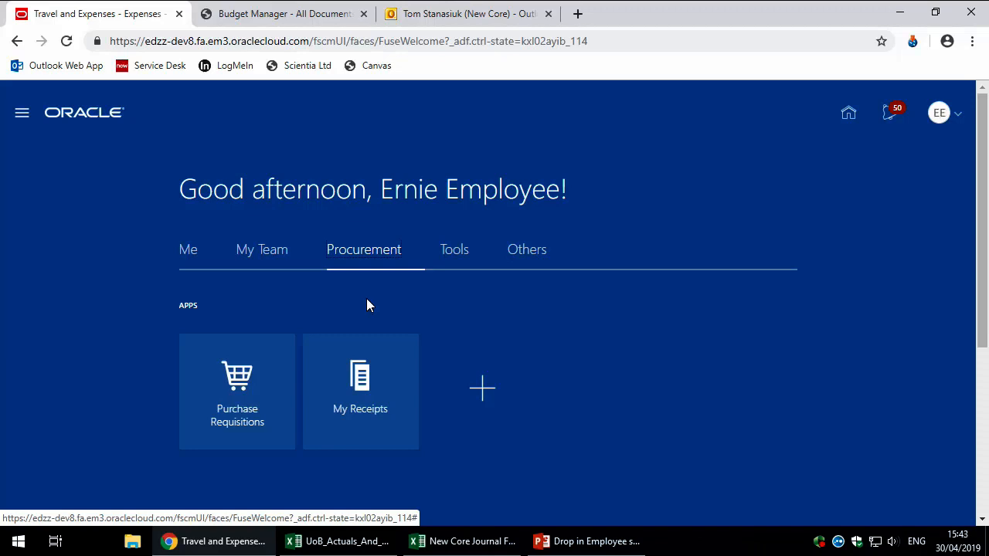
Step: Open the Purchase Requisitions shopping page from the Procurement apps
scroll(122, 403, down, 2)
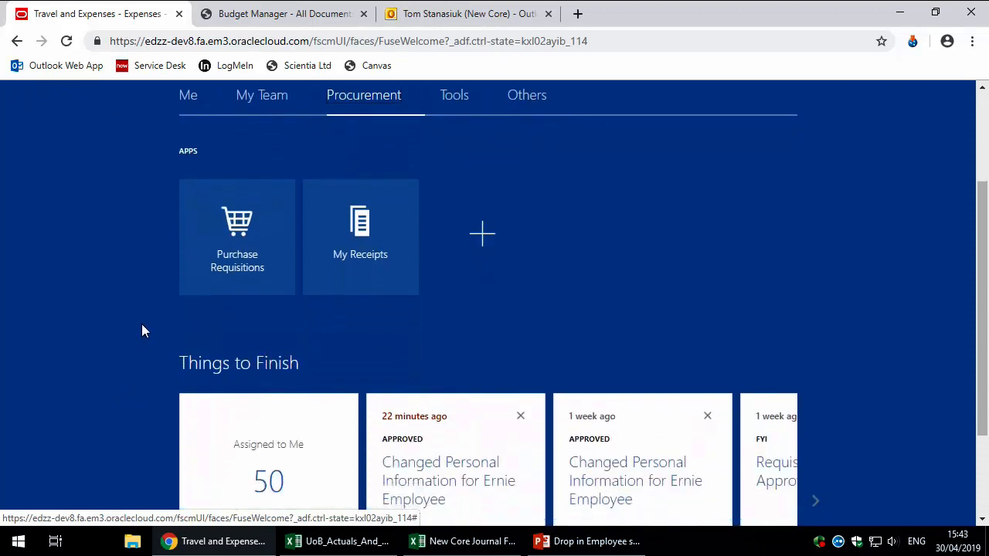
scroll(141, 330, up, 1)
click(228, 337)
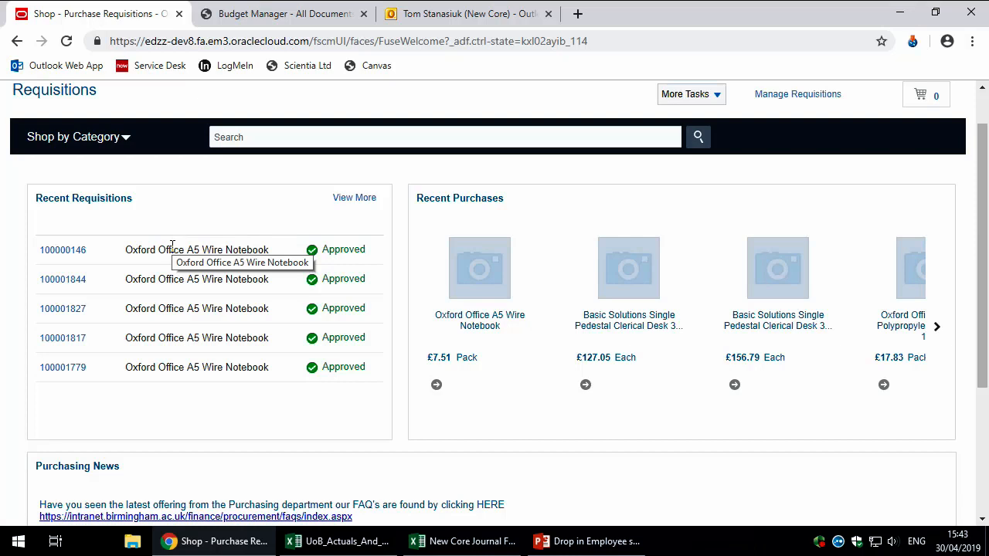
click(96, 145)
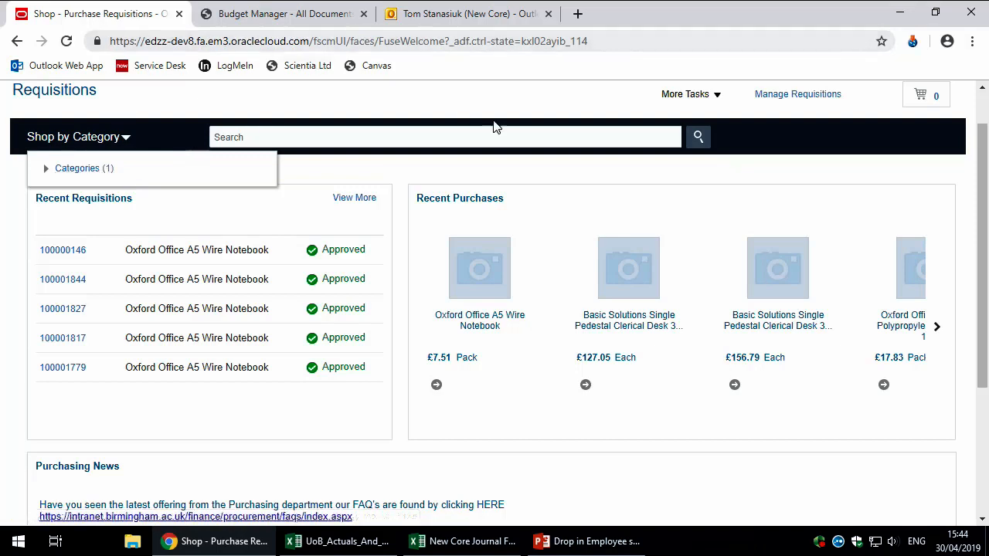
click(706, 99)
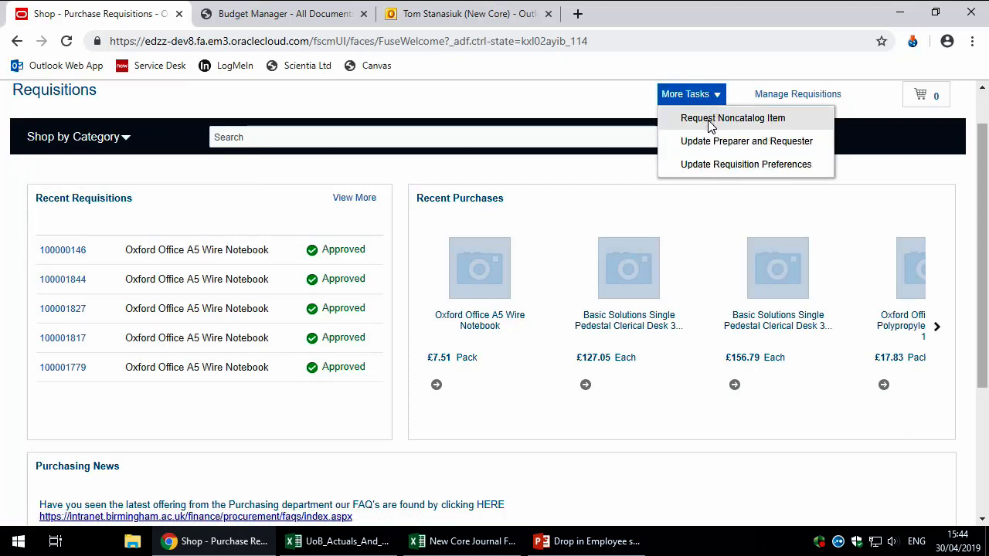
click(709, 120)
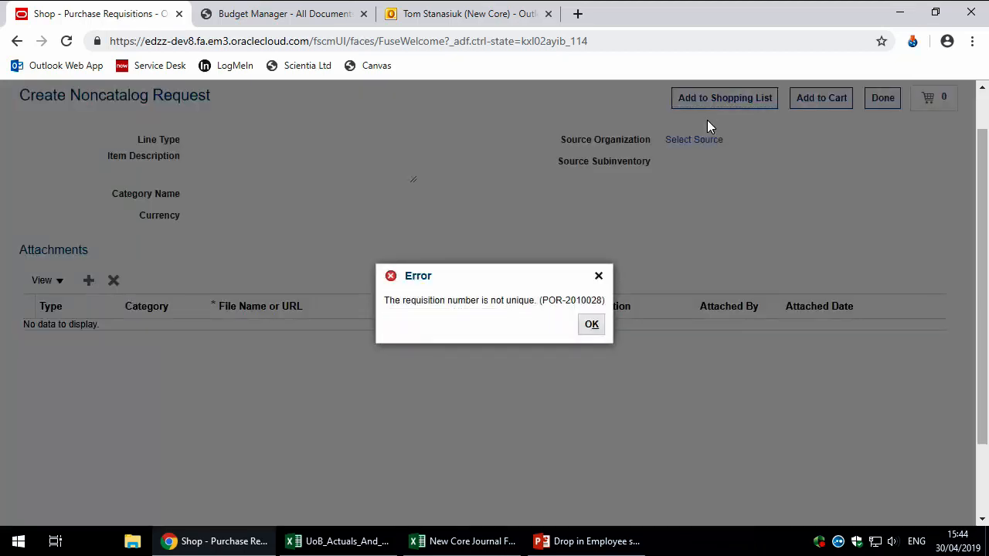
click(591, 325)
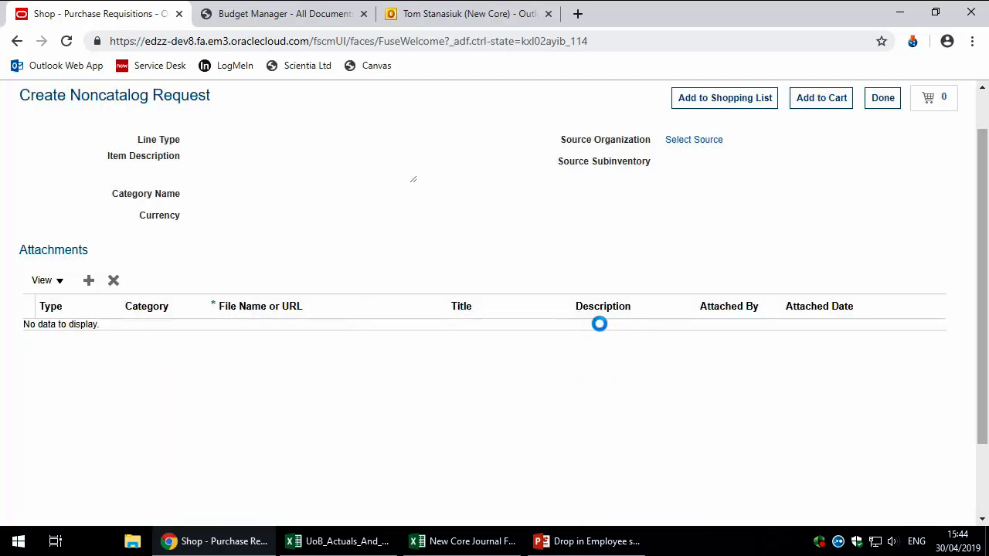
click(684, 93)
click(669, 116)
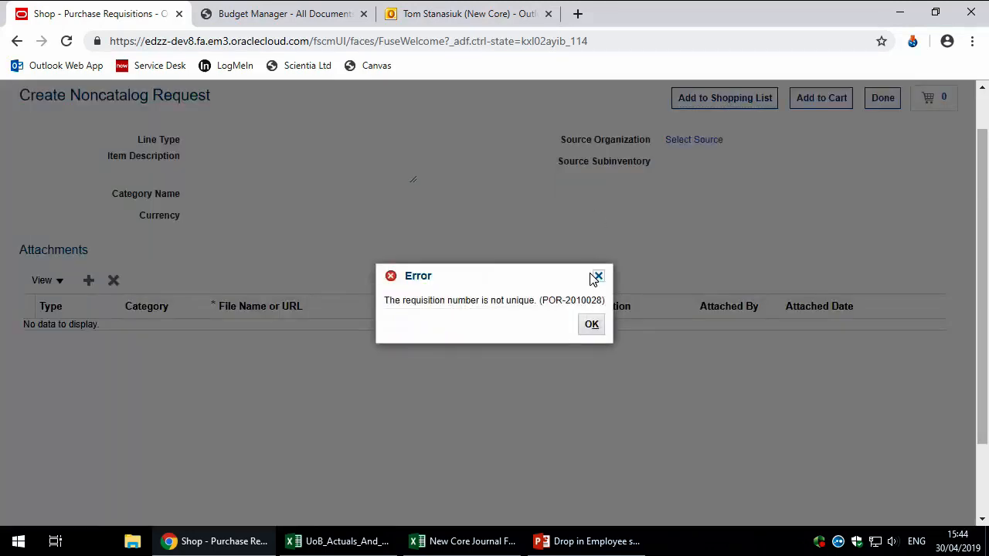
click(590, 324)
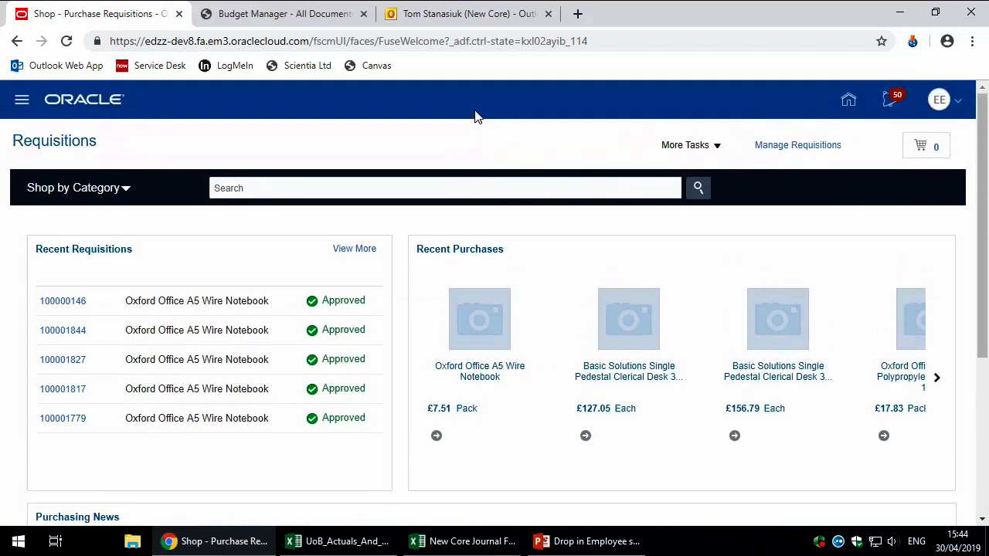
Step: Sign out, then sign back in with the employee user's ID and password
click(956, 102)
click(934, 131)
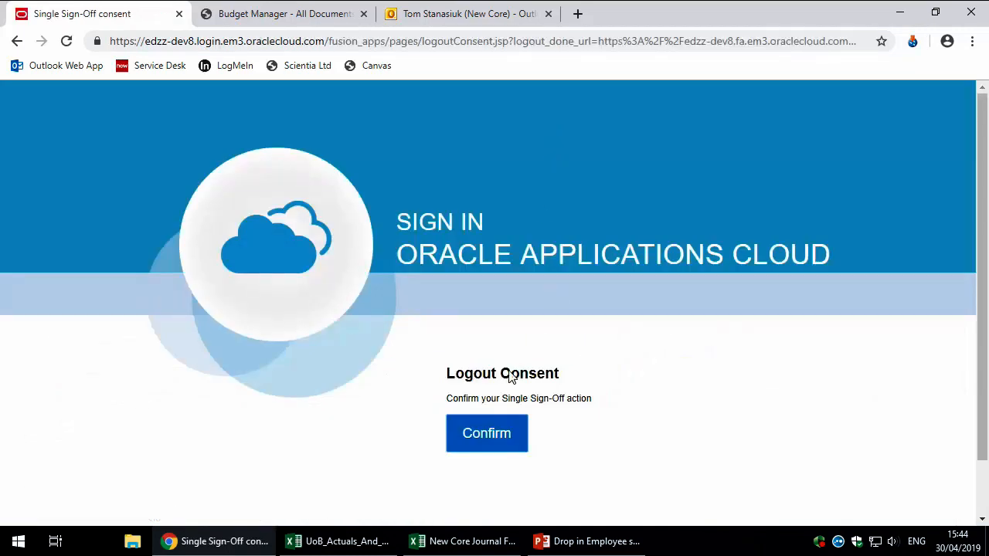
click(499, 435)
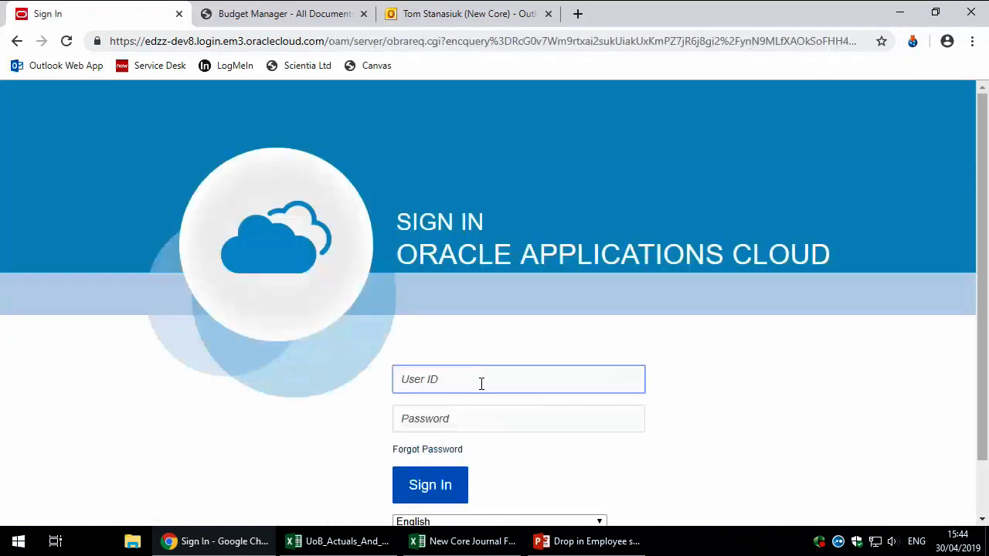
text(ann.emplou)
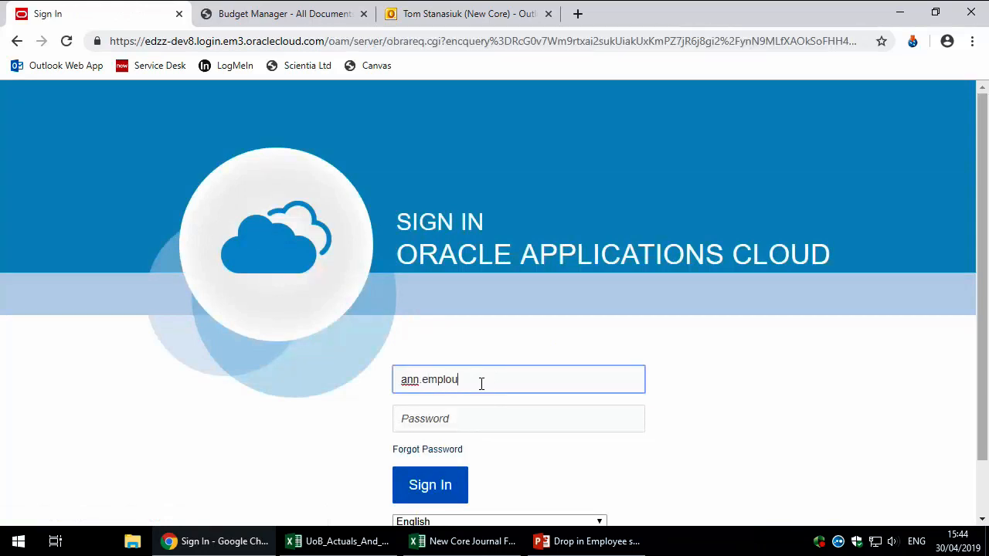
key(BackSpace)
text(yee)
key(Tab)
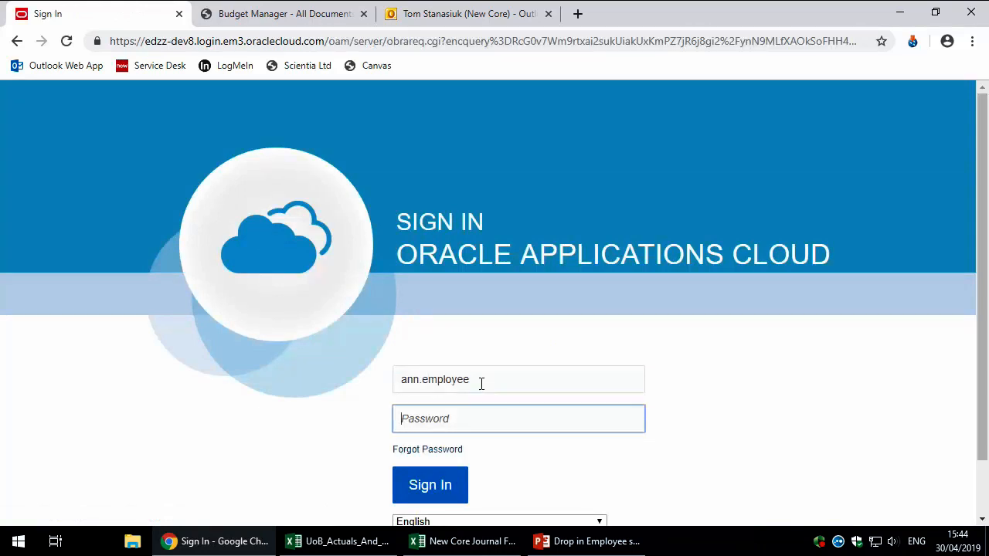
text(•••••••••)
key(Return)
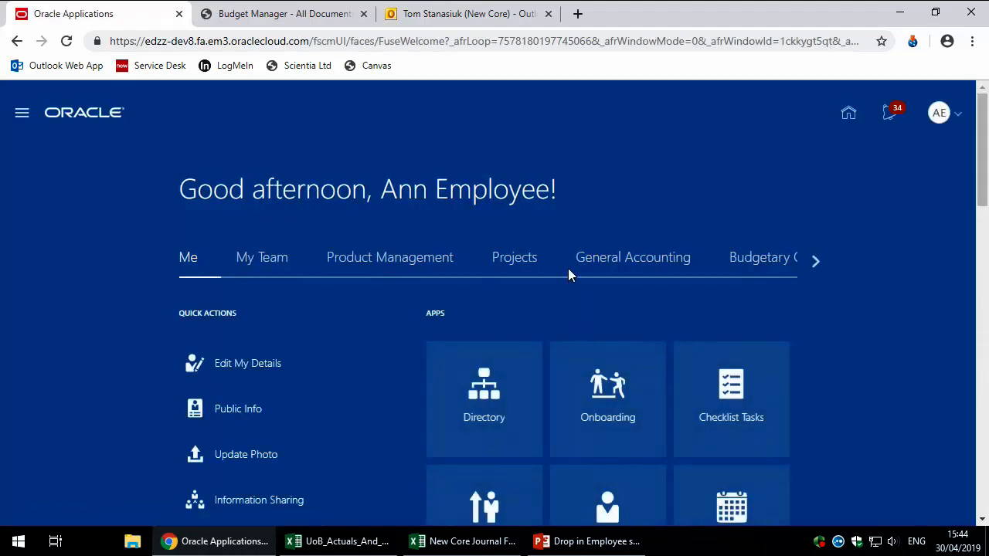
click(816, 260)
click(347, 267)
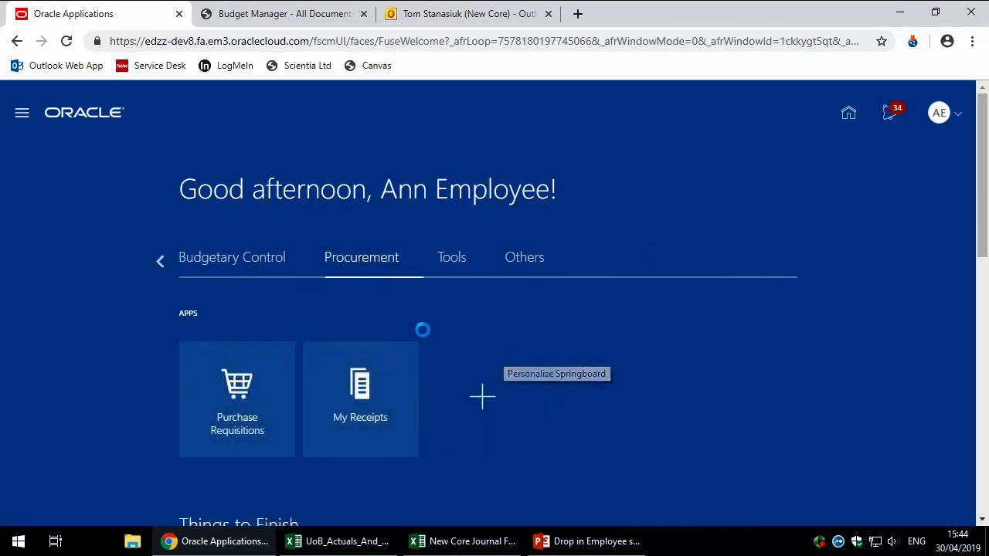
click(185, 413)
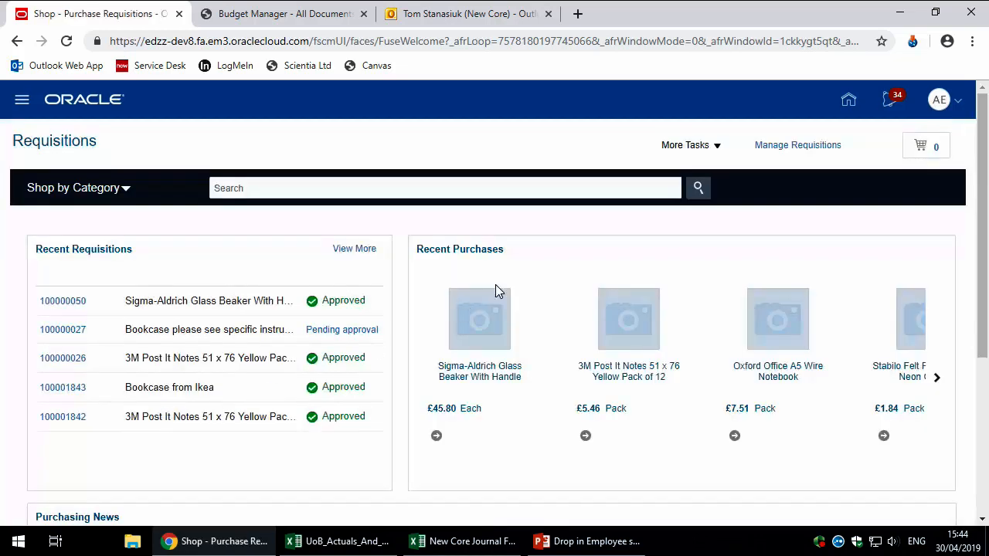
click(687, 146)
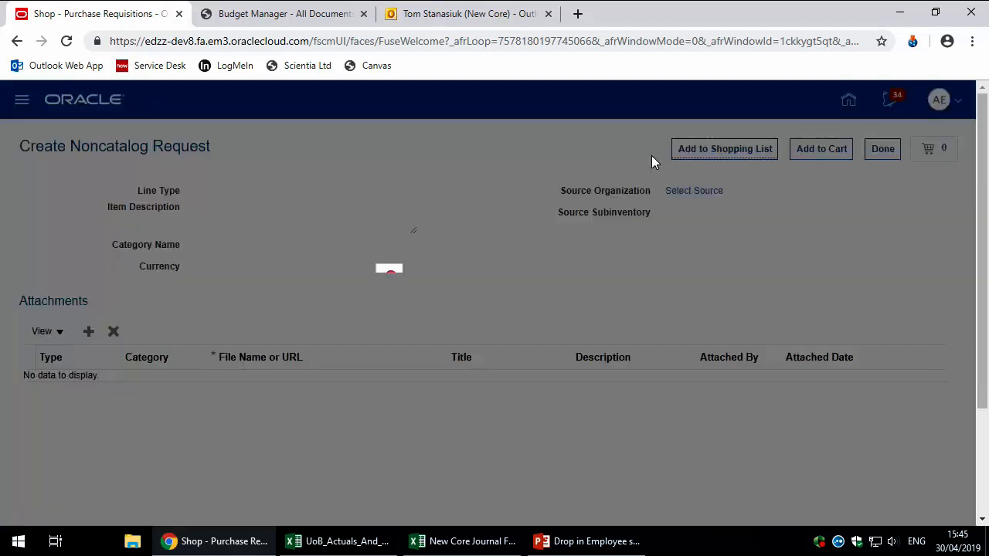
click(592, 324)
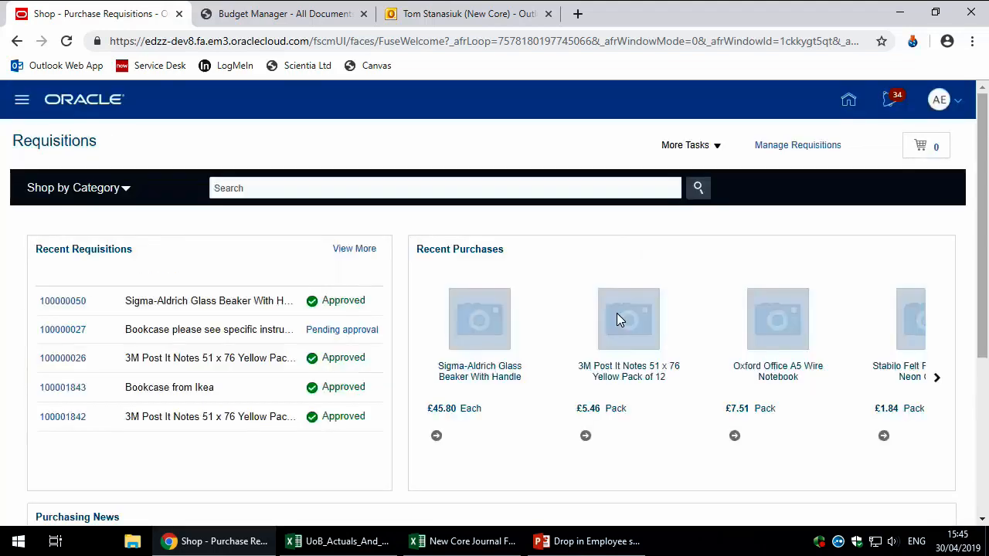
click(687, 146)
click(688, 168)
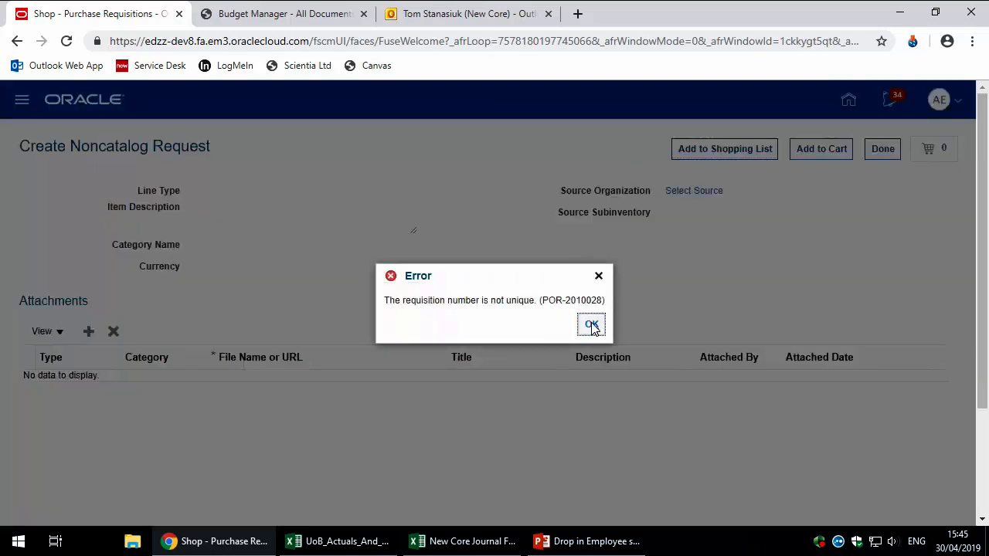
click(591, 325)
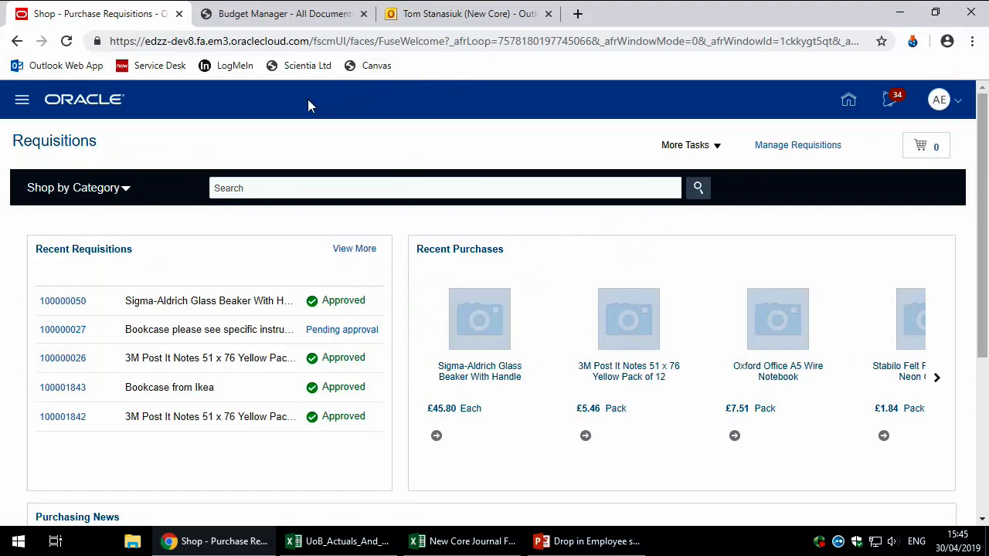
Step: Search SharePoint for 'environments' and open the edzz-dev13/STEST6 link on Environment URLs
click(294, 20)
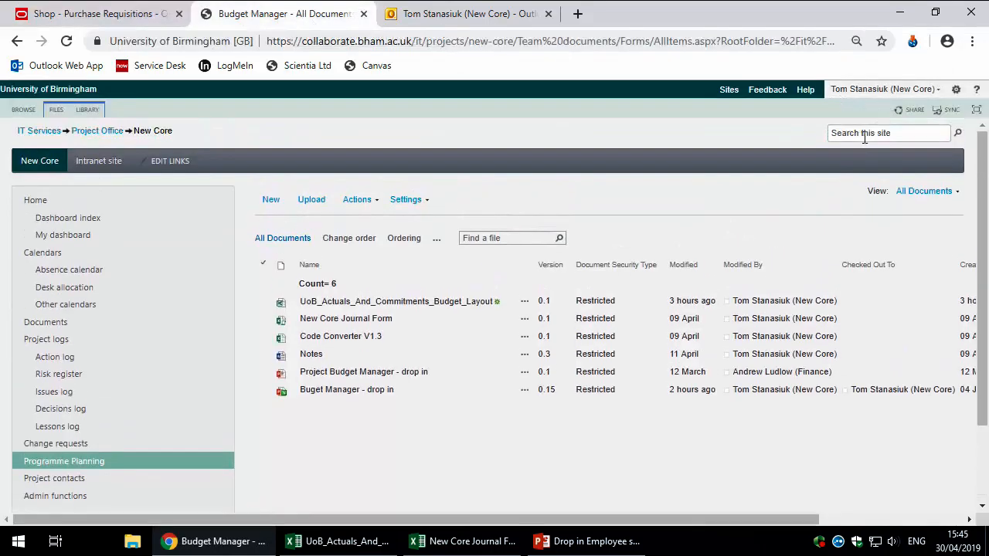
click(864, 136)
text(environments)
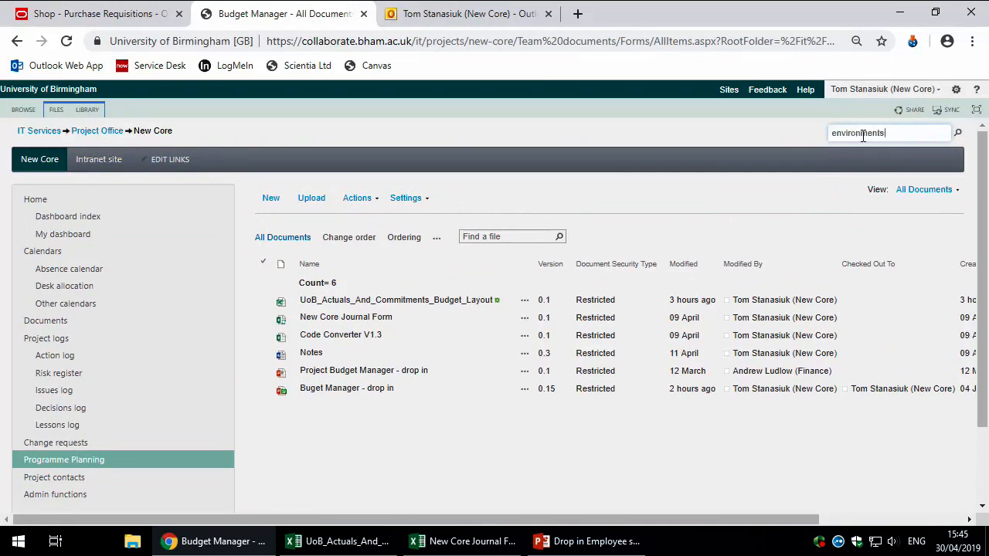
key(Return)
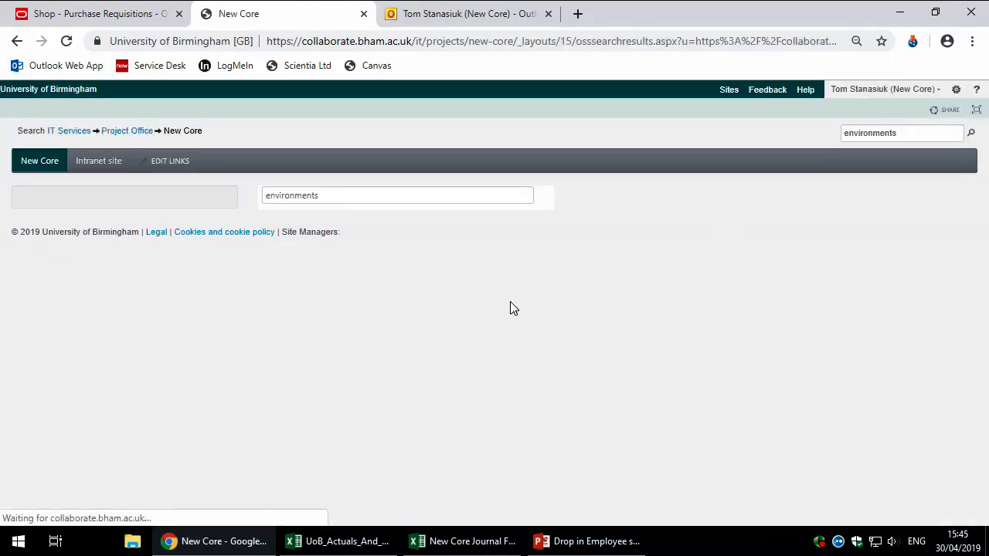
scroll(463, 348, down, 1)
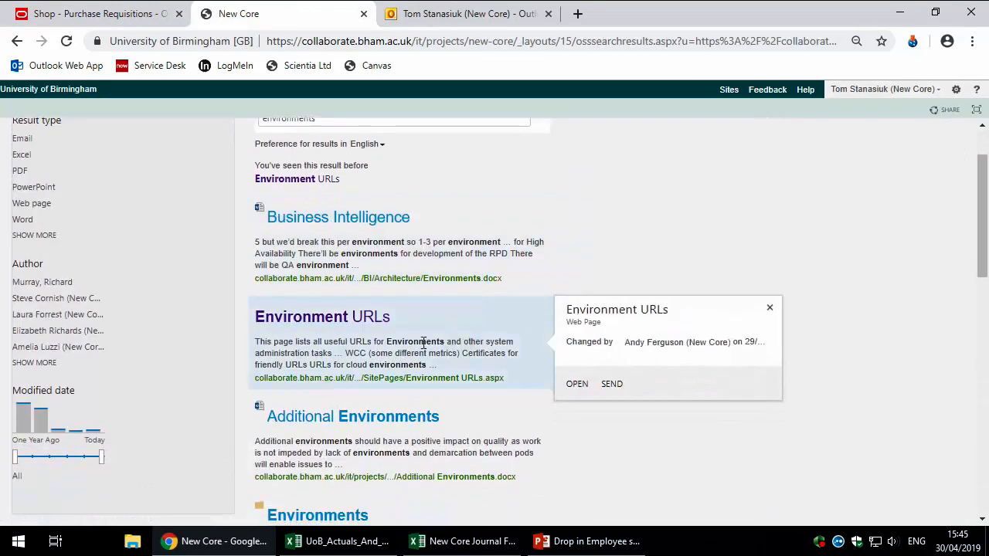
click(367, 320)
scroll(455, 307, down, 2)
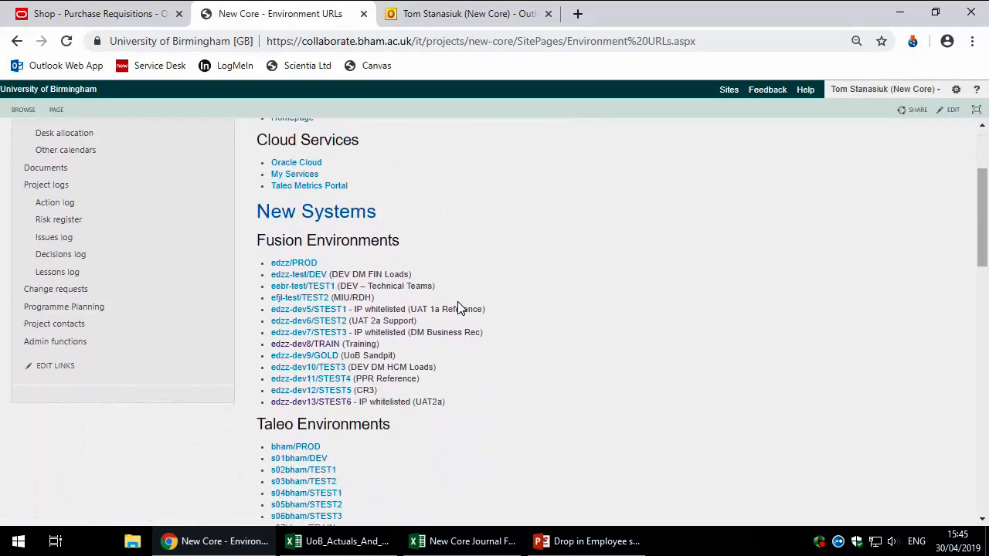
click(340, 404)
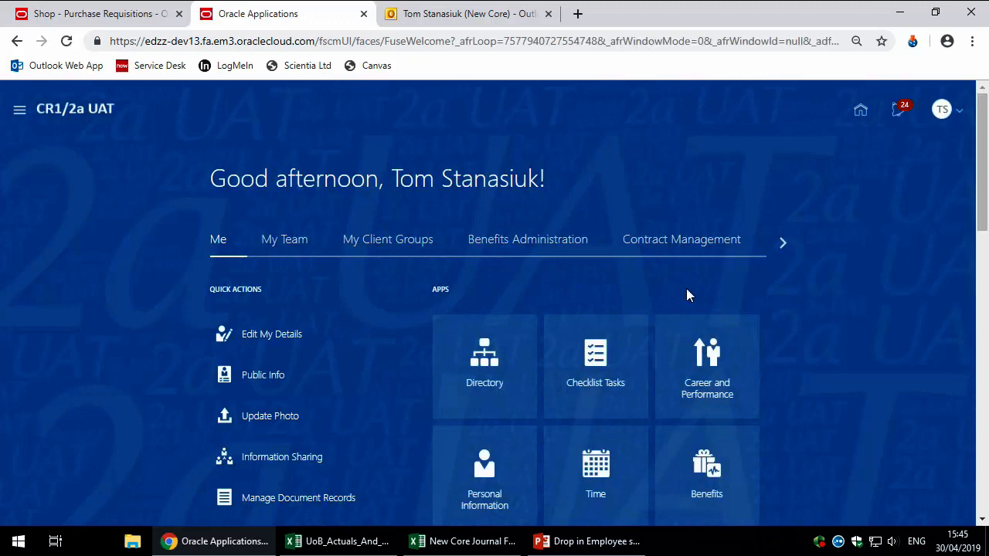
Step: Go to Procurement and start a Request Noncatalog Item from Purchase Requisitions
click(781, 243)
click(782, 243)
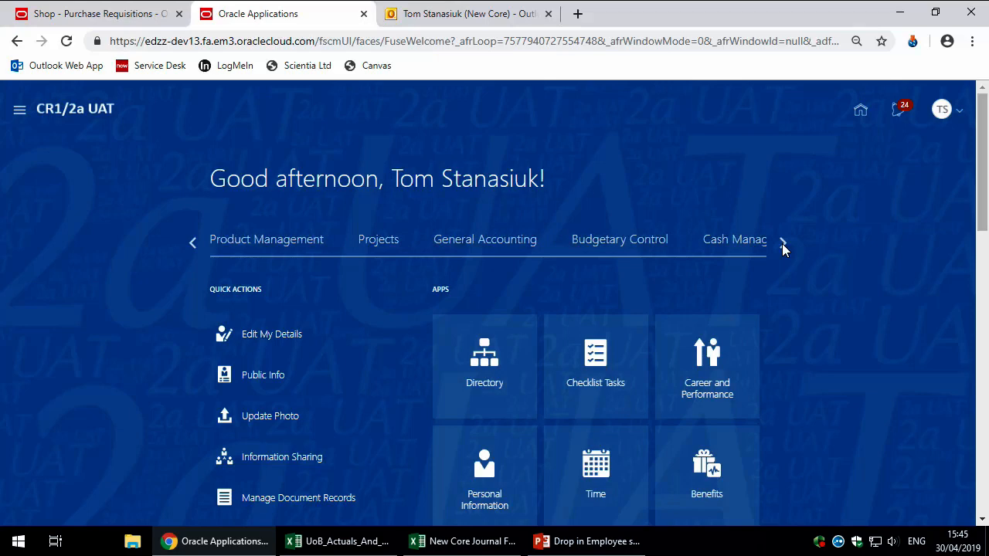
click(781, 243)
click(500, 243)
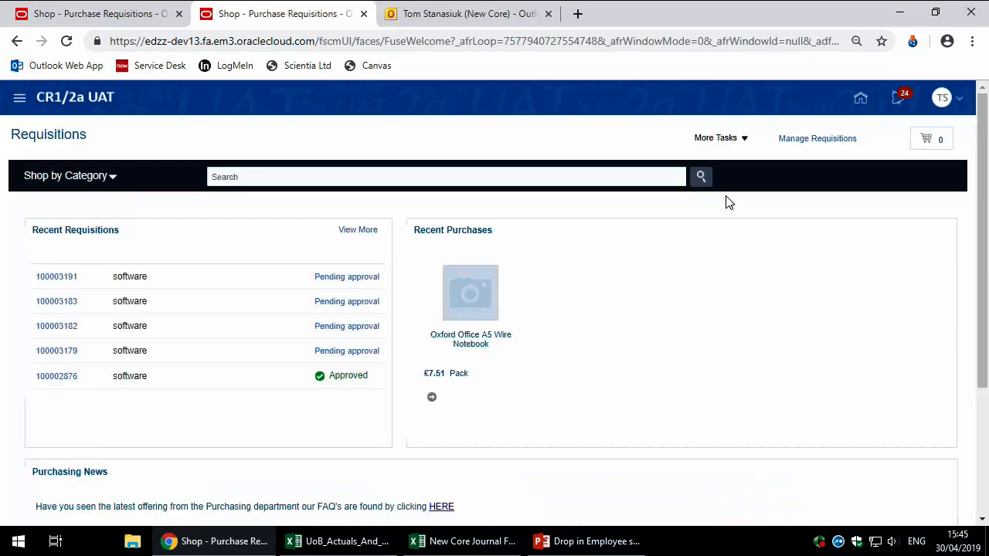
click(731, 139)
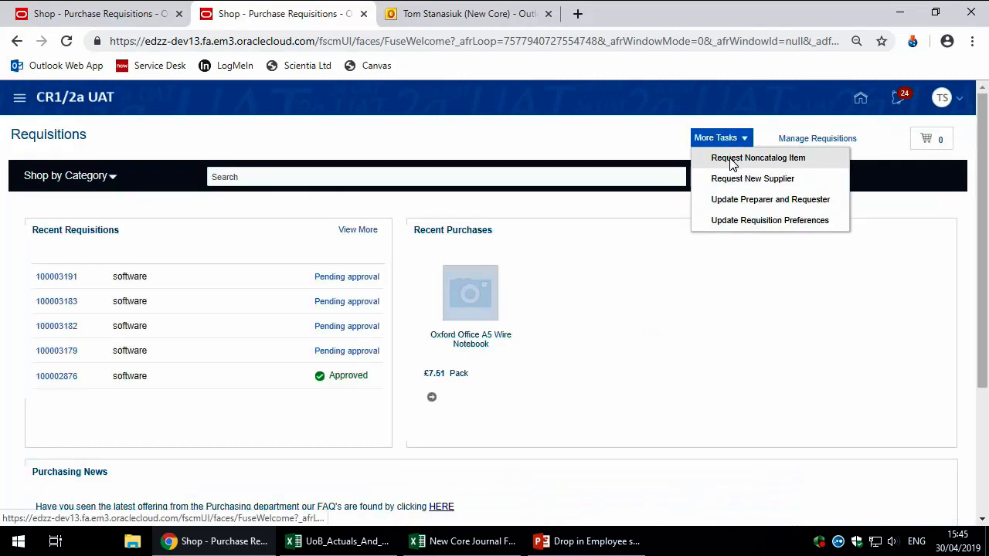
click(729, 157)
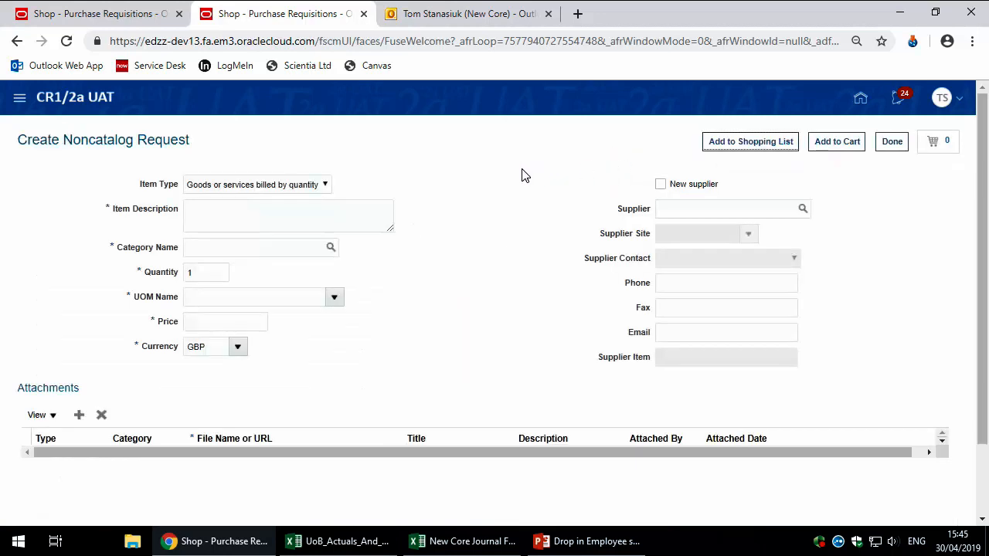
Step: Enter 'software' as the item description and bring up the Category Name search
key(ctrl+minus)
key(ctrl+minus)
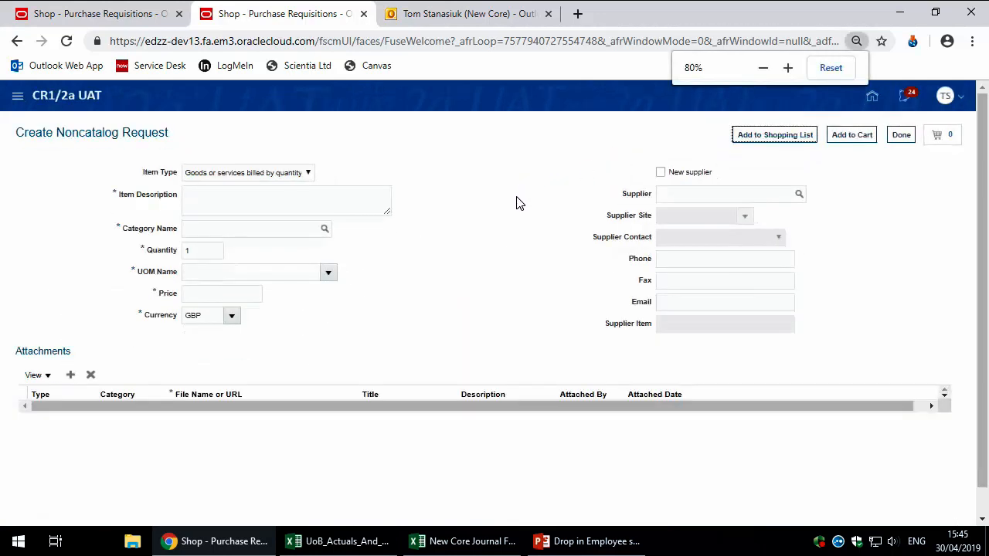
key(ctrl+plus)
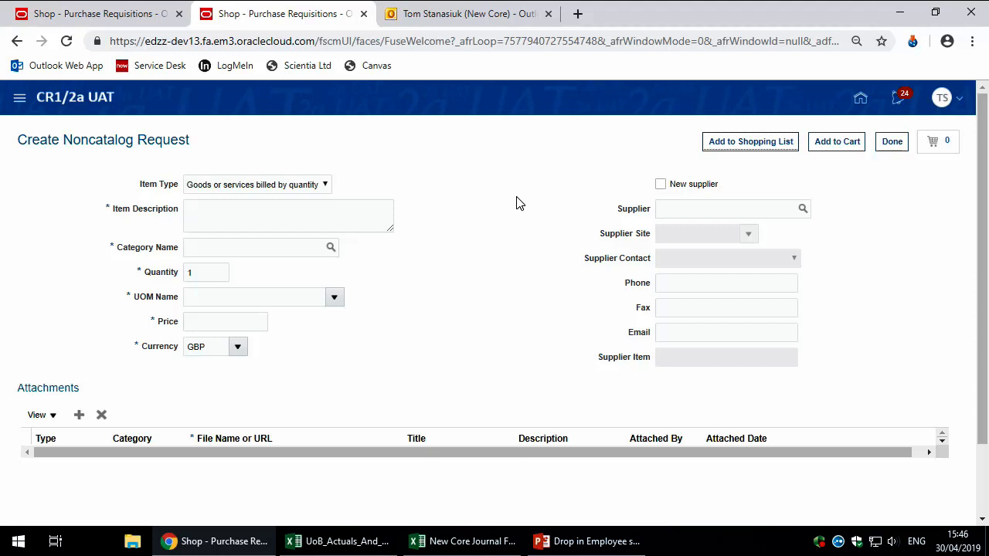
click(309, 215)
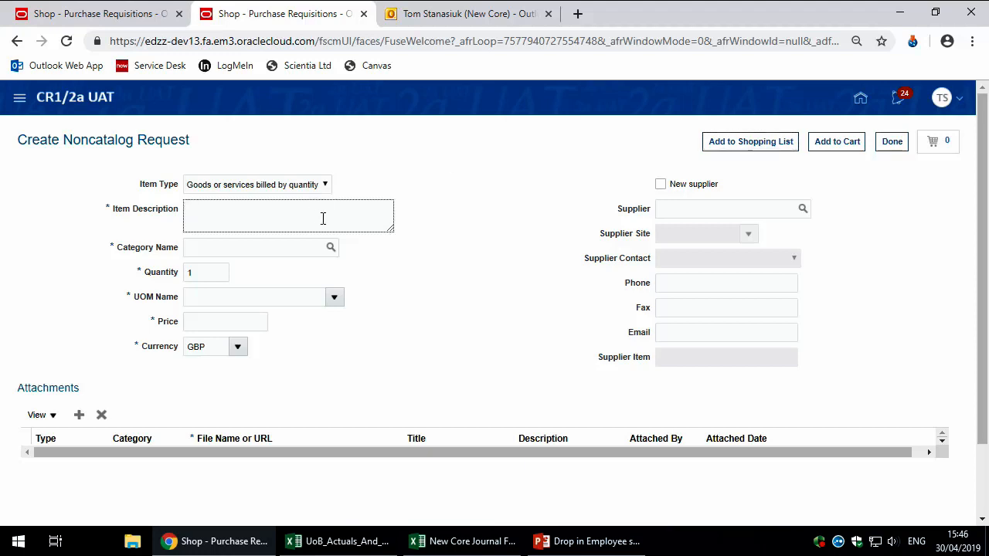
text(software)
click(314, 253)
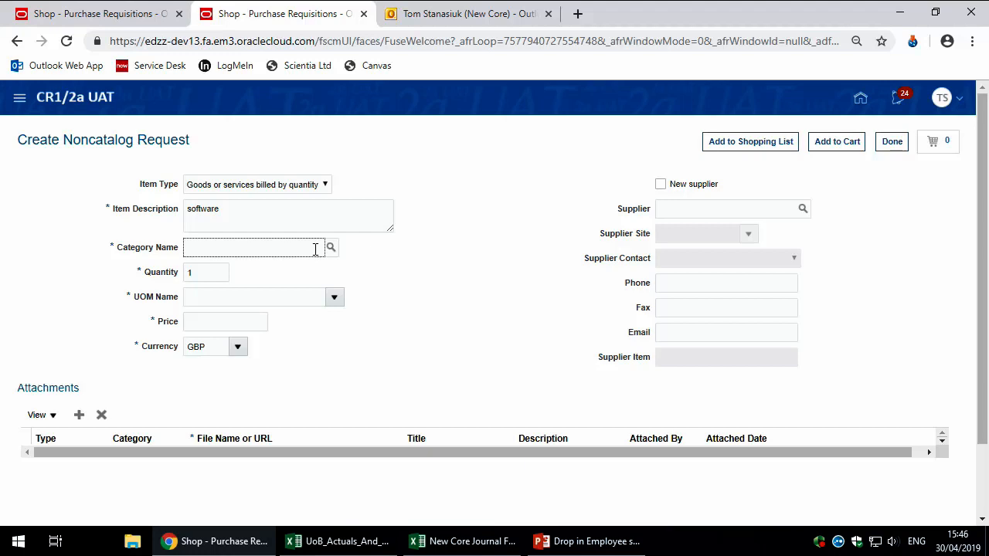
click(330, 247)
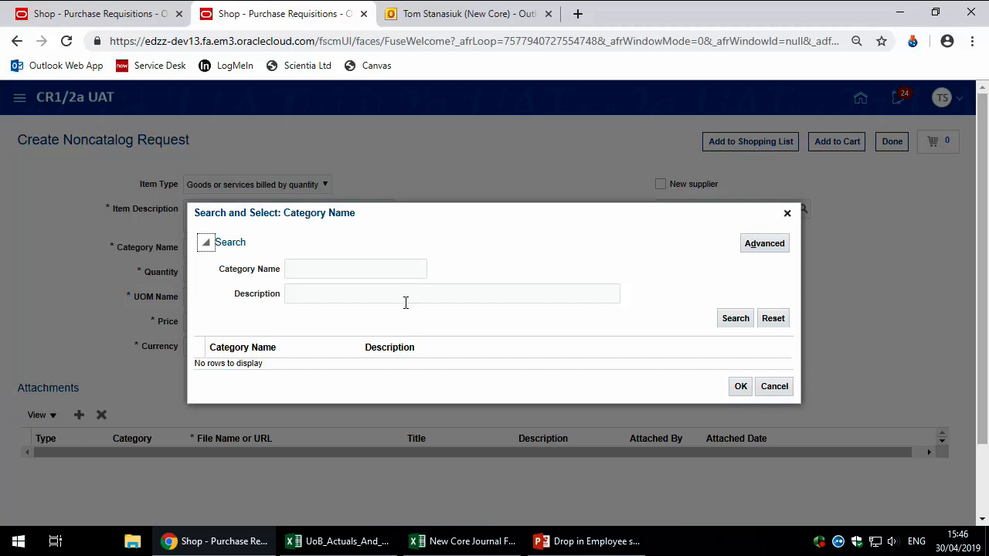
Step: Search categories for 'software' and select 43230000 Software as the Category Name
click(409, 294)
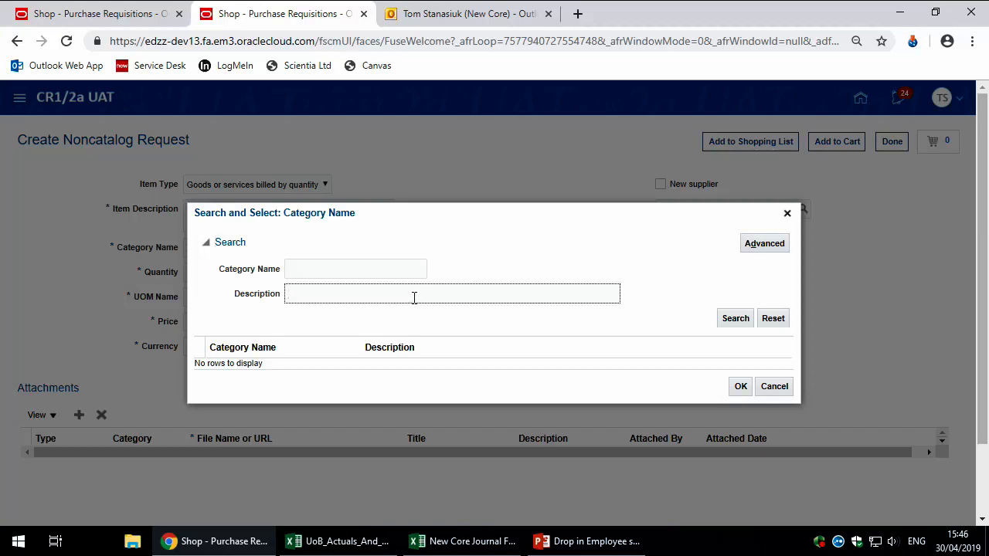
text(software)
click(736, 319)
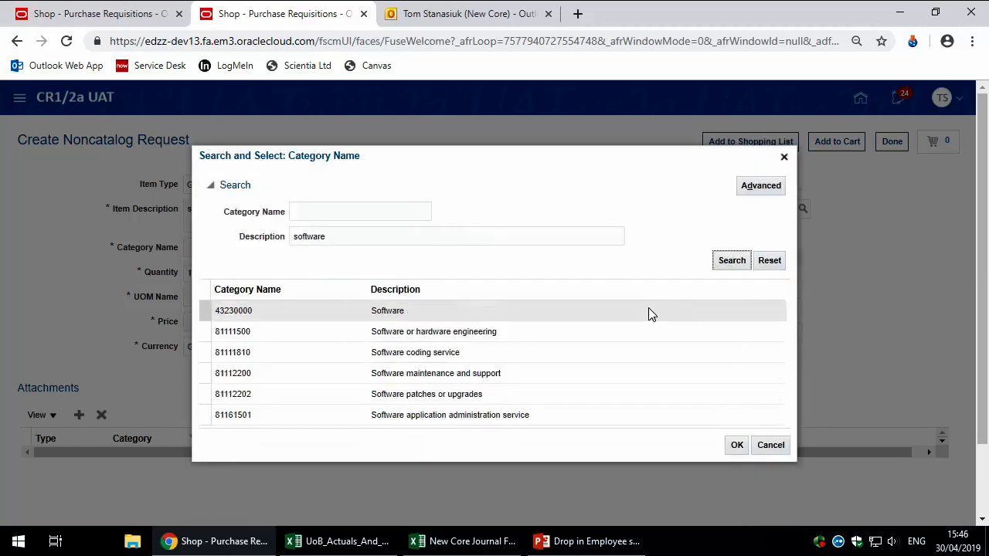
click(530, 309)
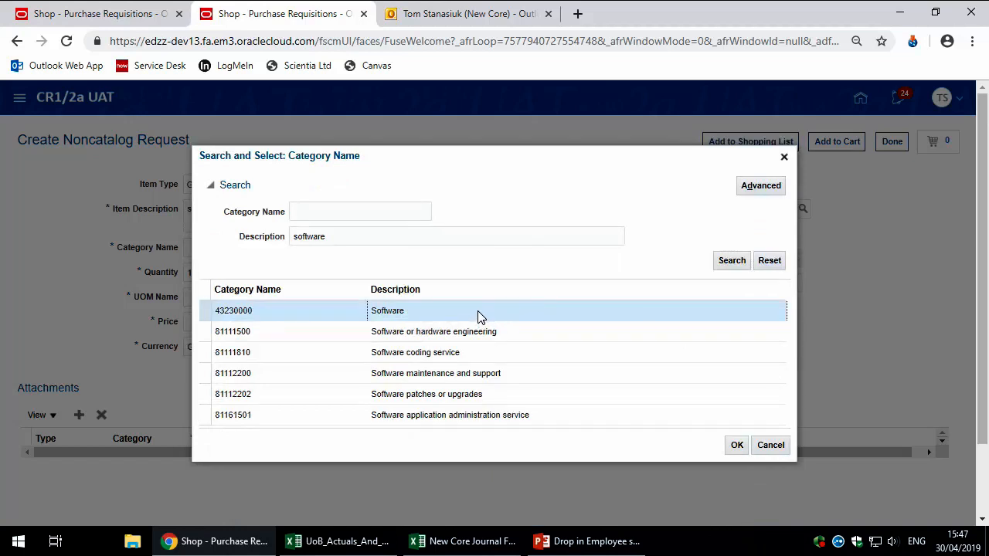
double_click(483, 310)
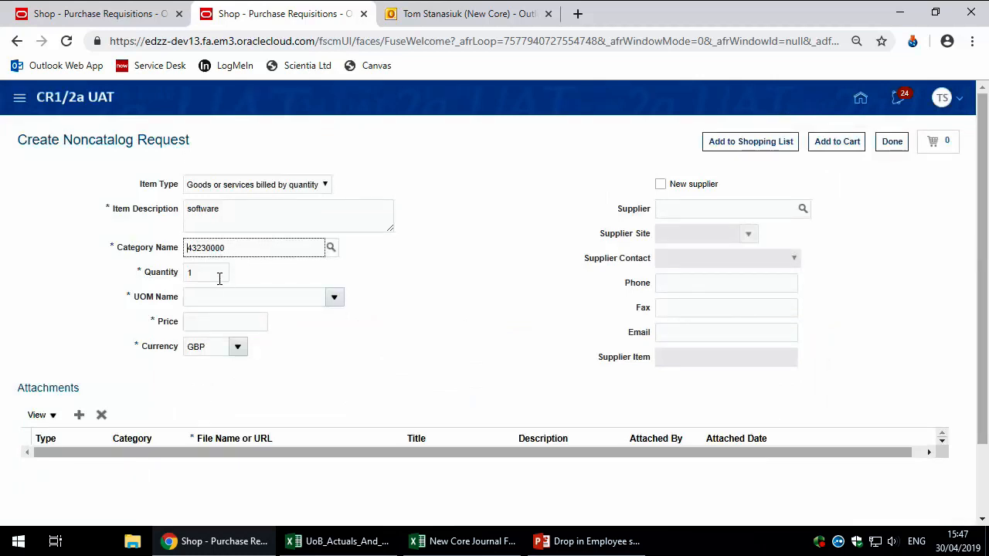
click(284, 297)
Step: Set UOM Name to Each and the price to 150.00 GBP
text(each)
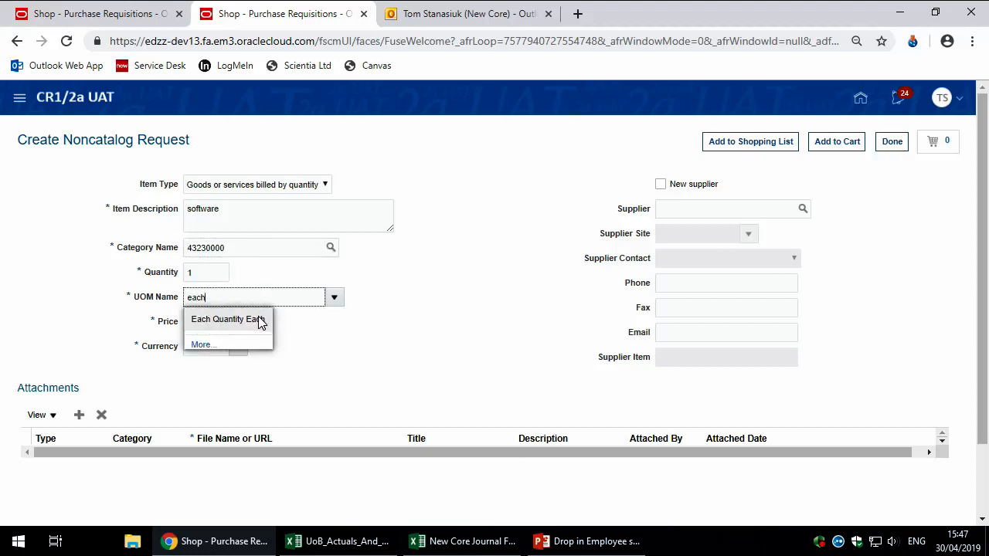
click(260, 318)
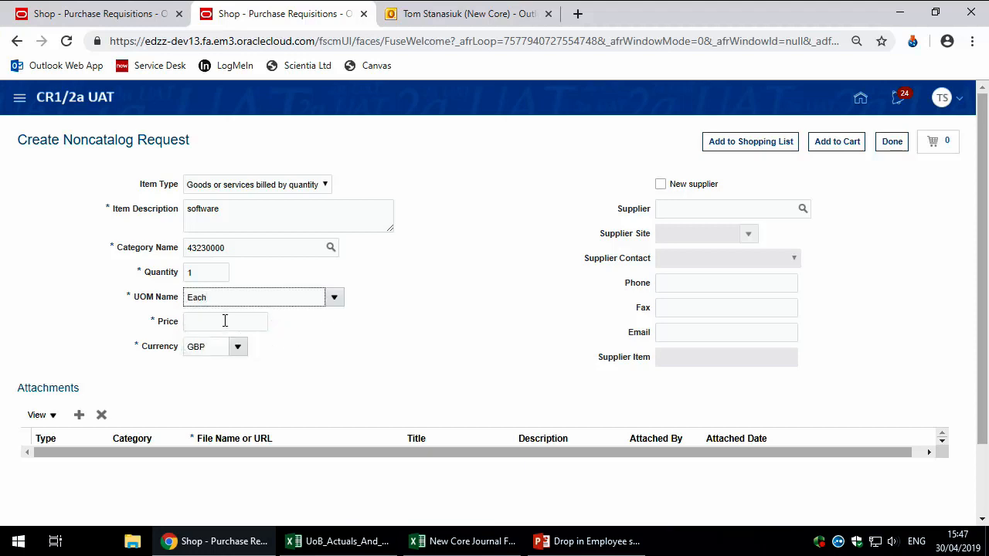
click(226, 321)
text(150)
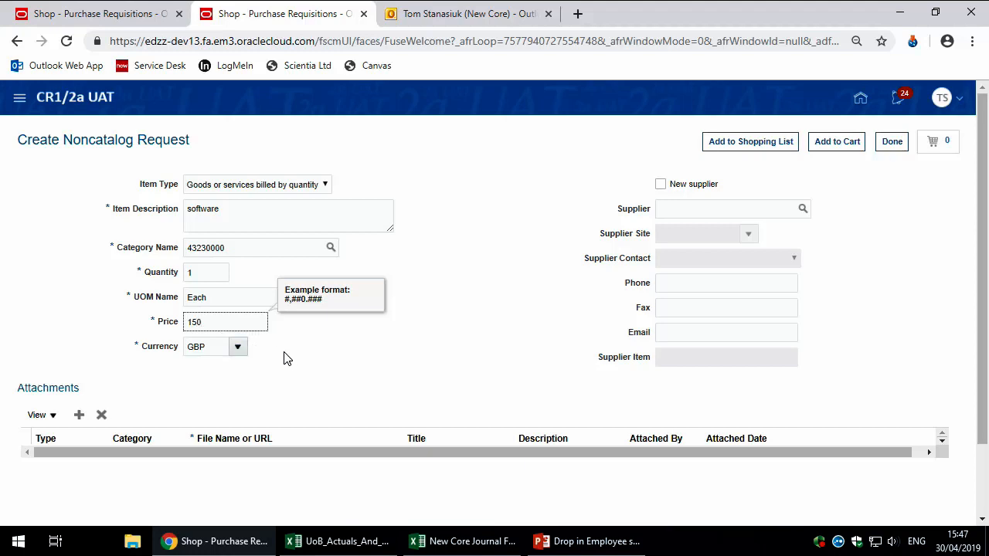
click(294, 373)
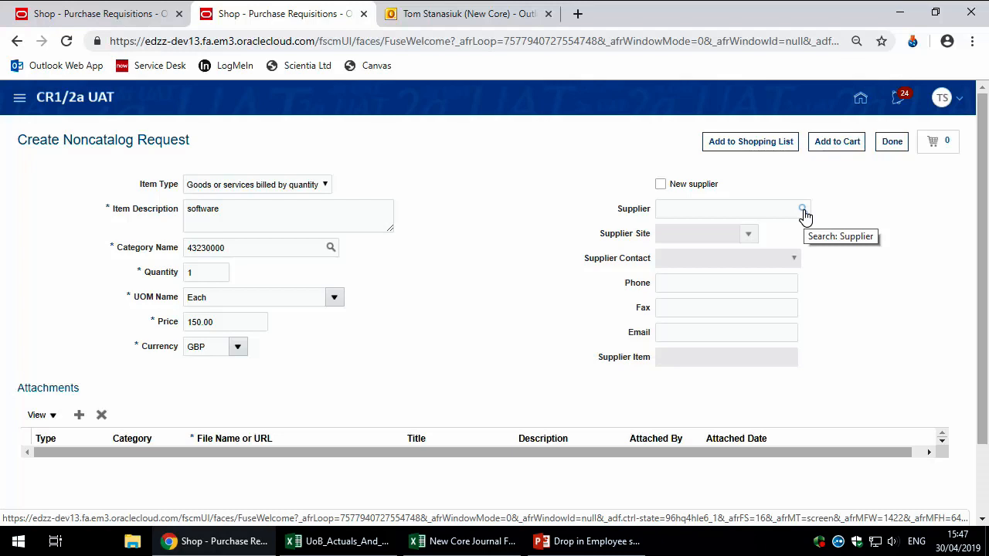
Step: Tick the New supplier checkbox on the noncatalog software request
click(660, 185)
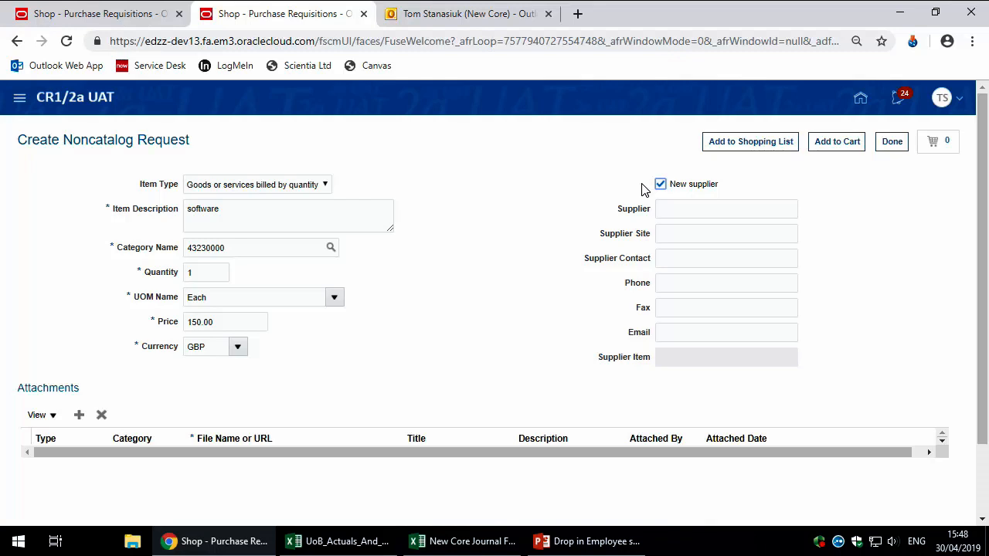
click(641, 190)
Step: Add a File attachment row in the request's Attachments section
click(677, 210)
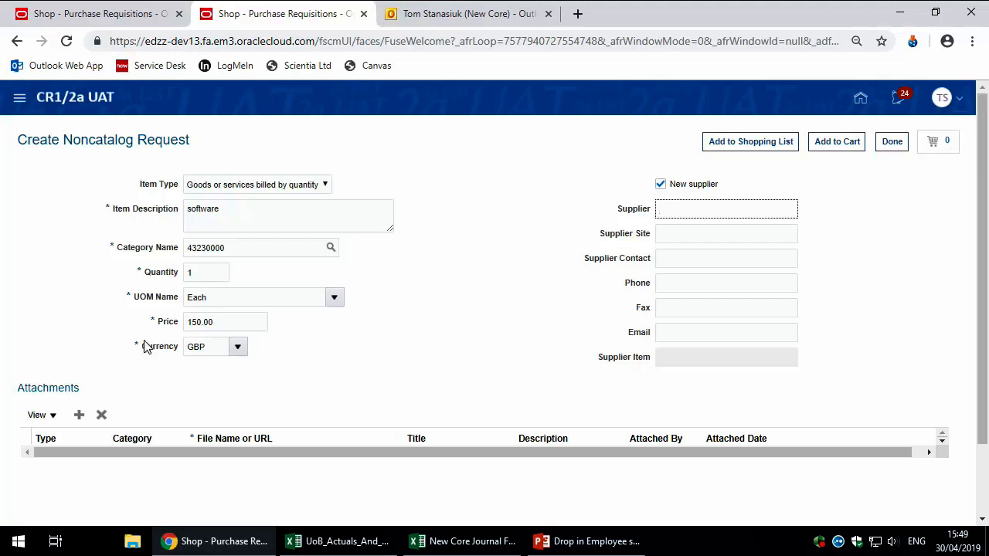
click(79, 414)
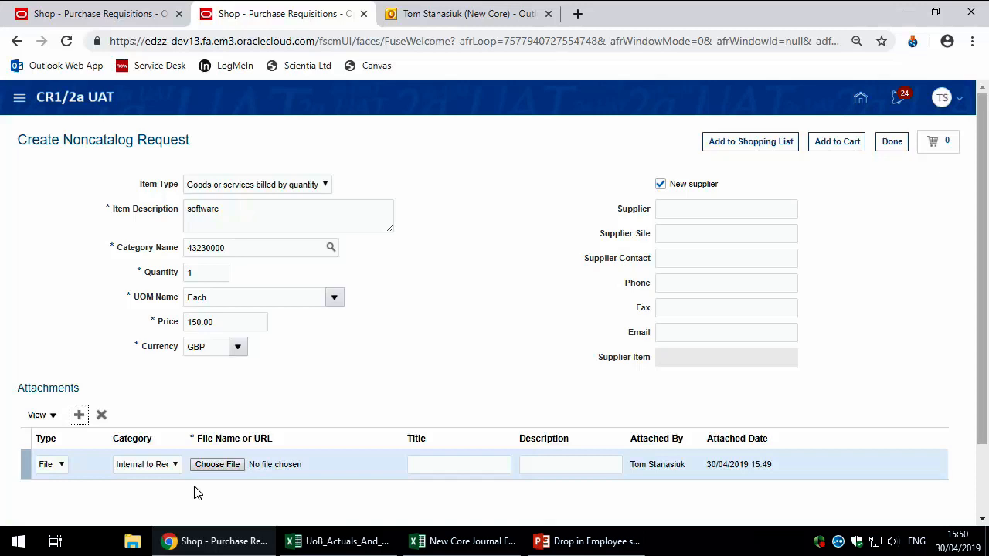
Step: Change the new attachment's type from File to URL
scroll(100, 475, down, 1)
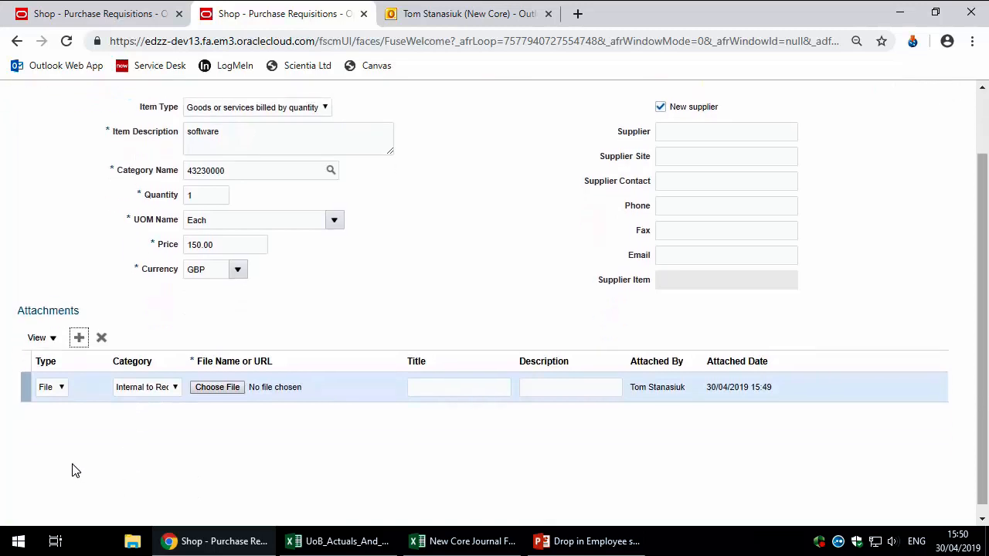
click(62, 389)
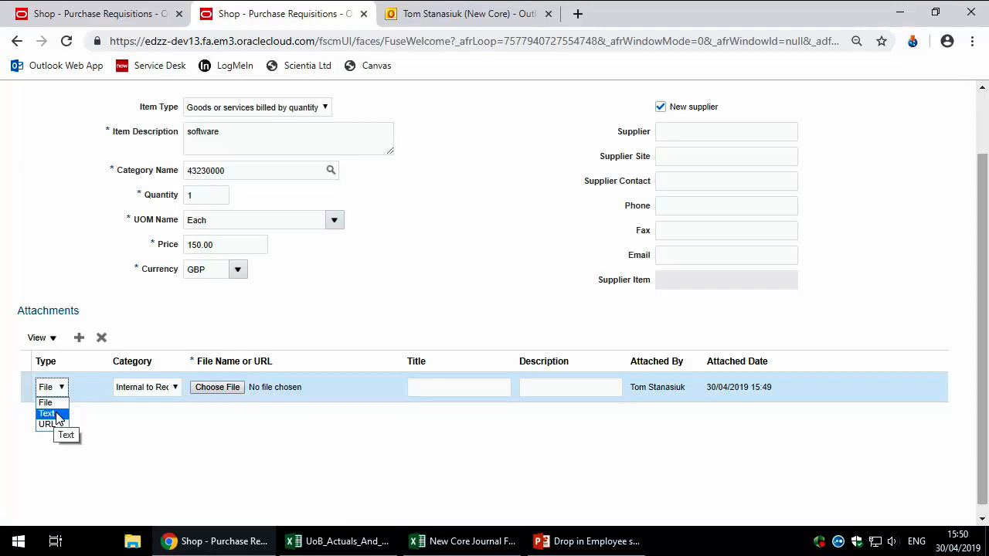
click(62, 424)
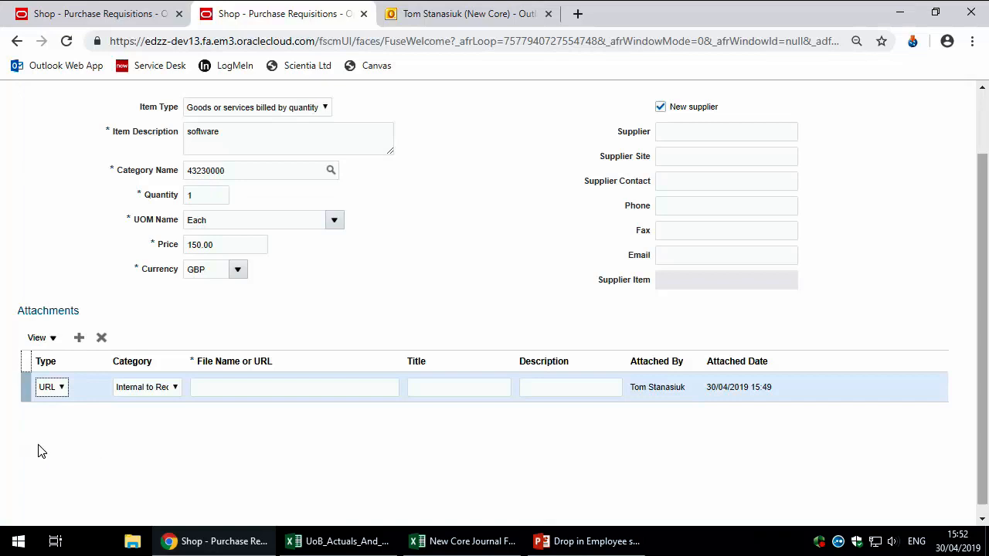
scroll(39, 448, up, 1)
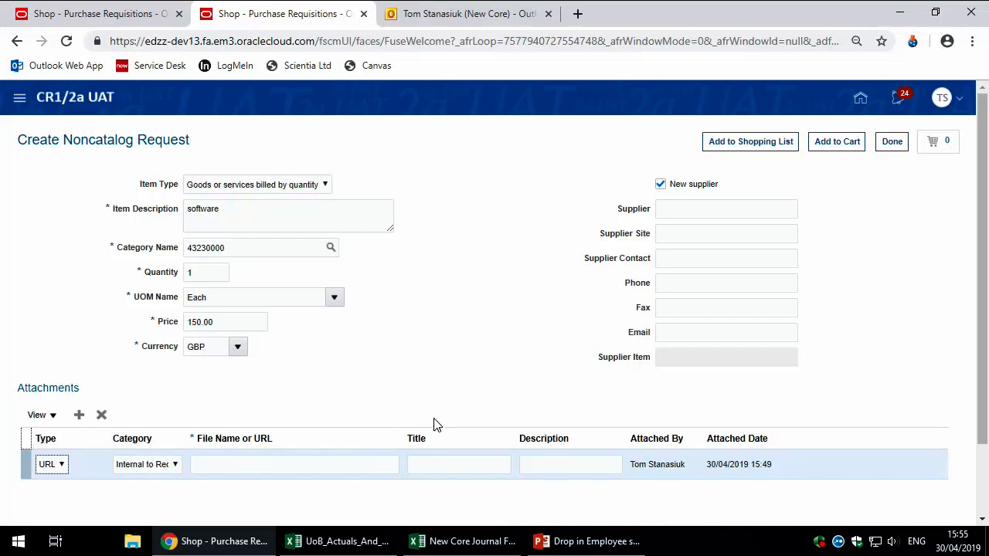
Step: Delete the attachment row and untick the New supplier option
click(101, 415)
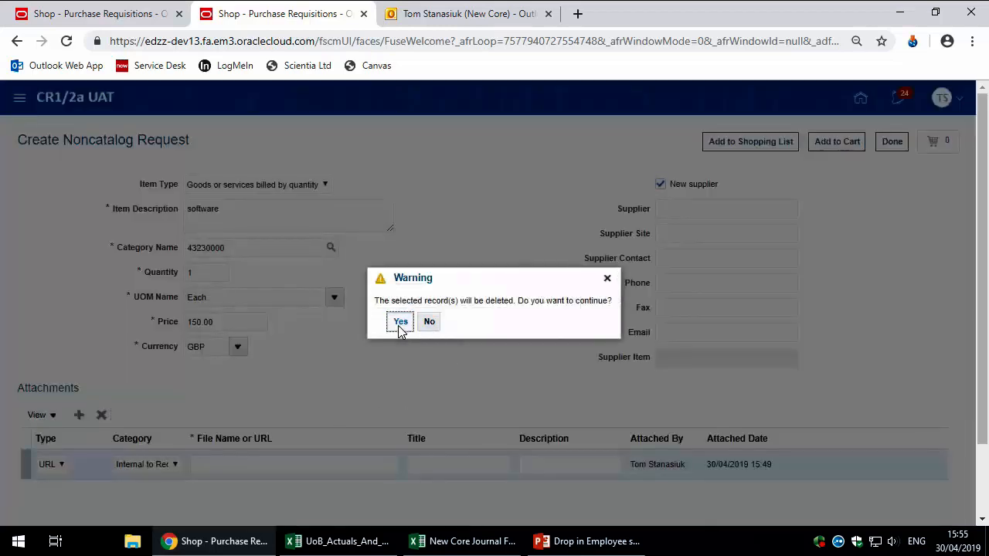
click(399, 323)
click(661, 185)
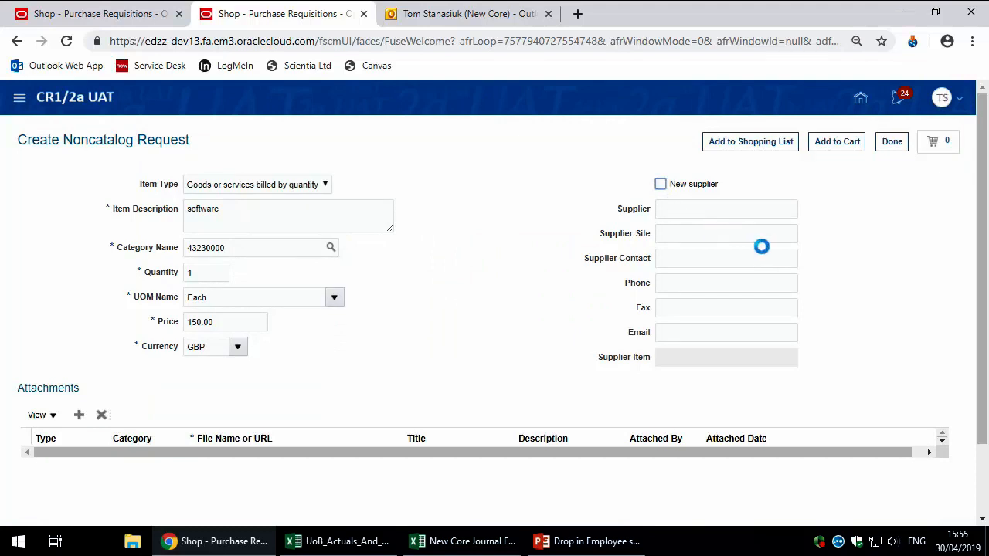
Step: Search 'version 1' and select Version 1 Solutions Limited as the supplier
click(803, 211)
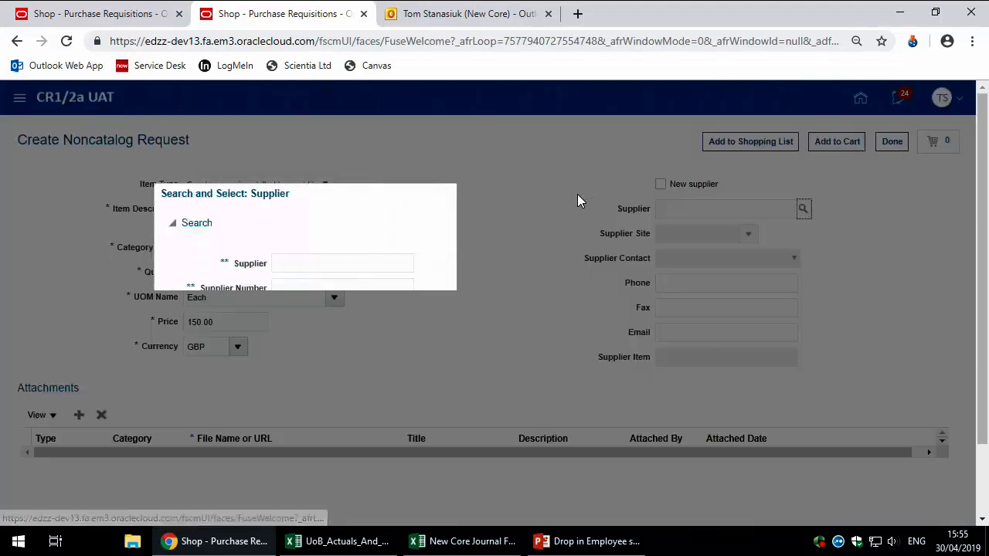
click(333, 261)
text(version 1)
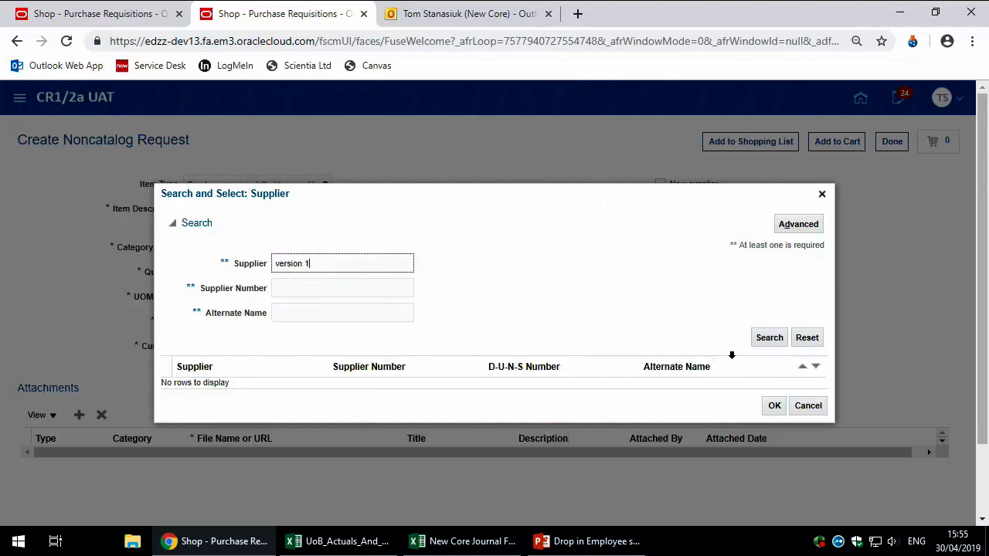
click(762, 337)
click(430, 378)
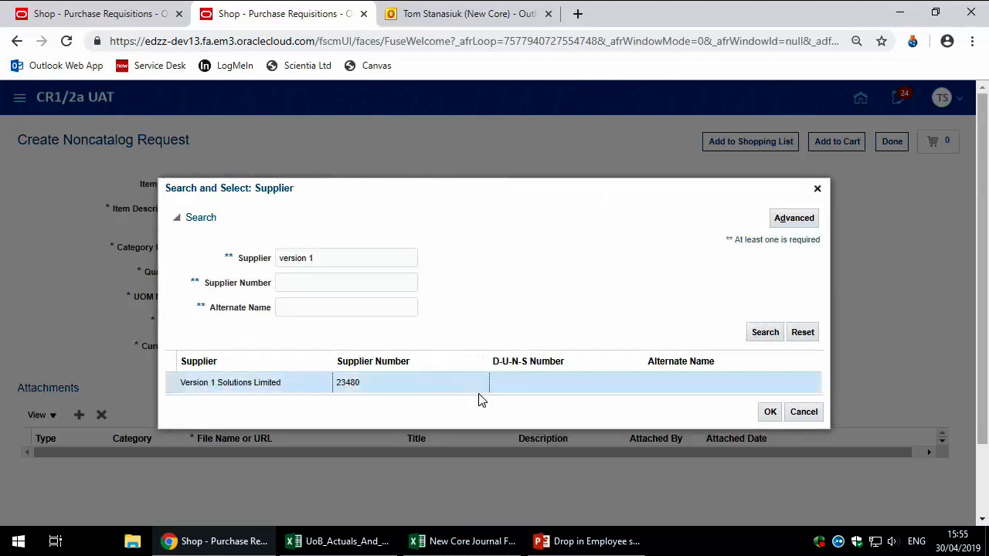
click(770, 412)
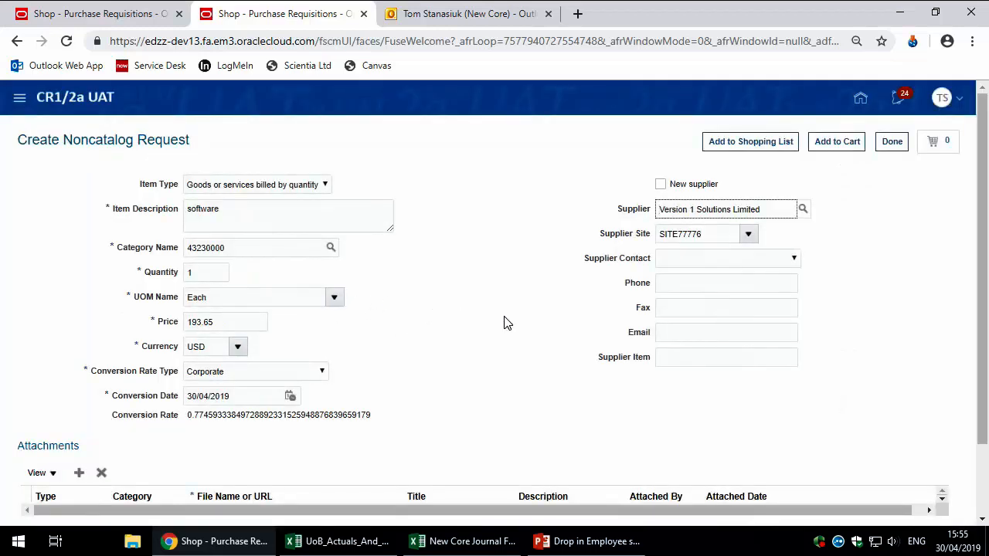
Step: Add the software item to the cart and view the cart totalling £150.00
click(822, 142)
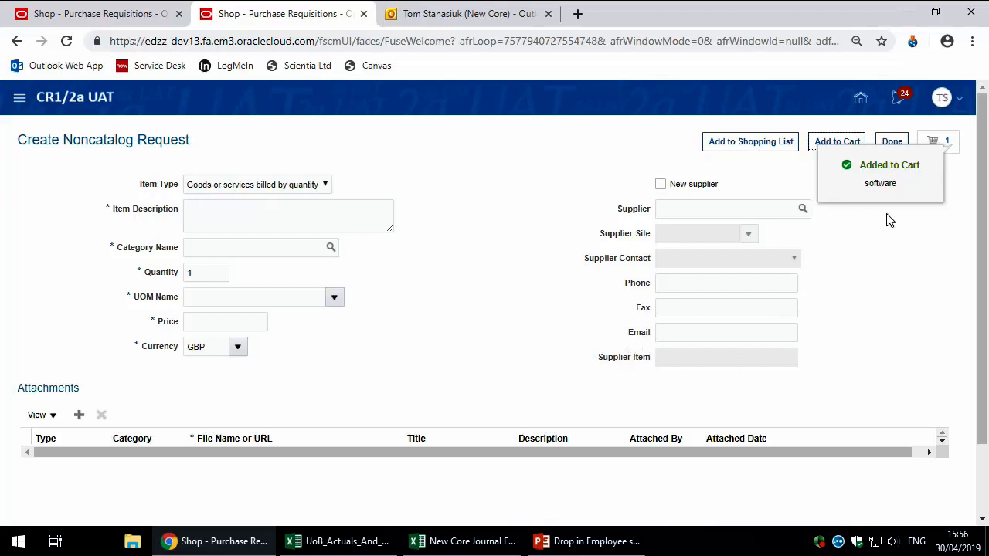
click(937, 142)
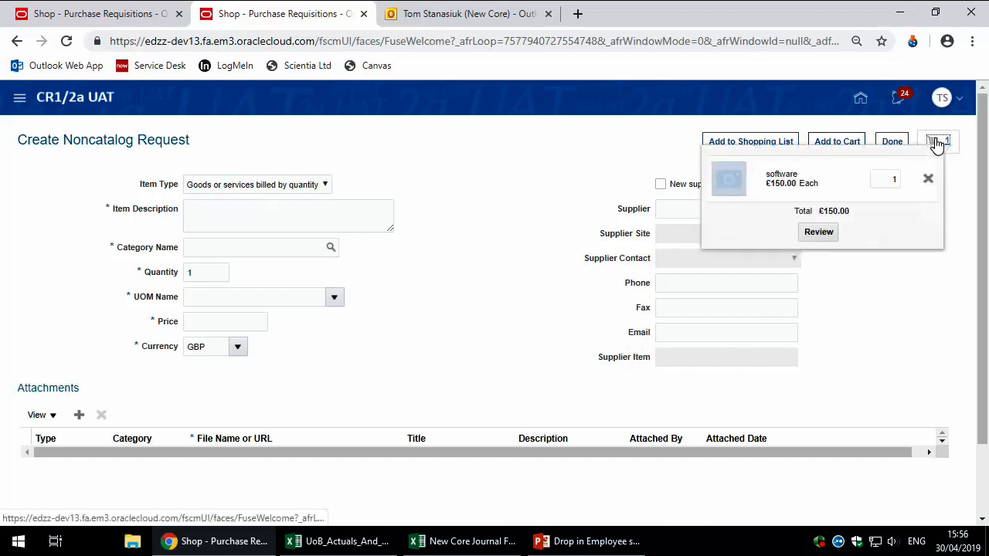
Step: Open requisition 100003267 for editing, showing its 193.65 USD (150.00 GBP) software line
click(828, 234)
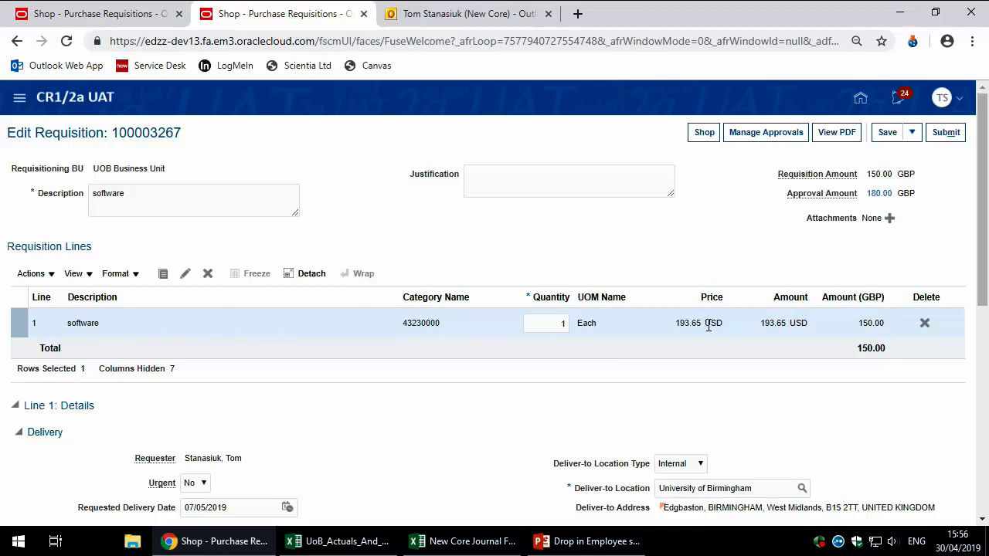
scroll(615, 328, down, 1)
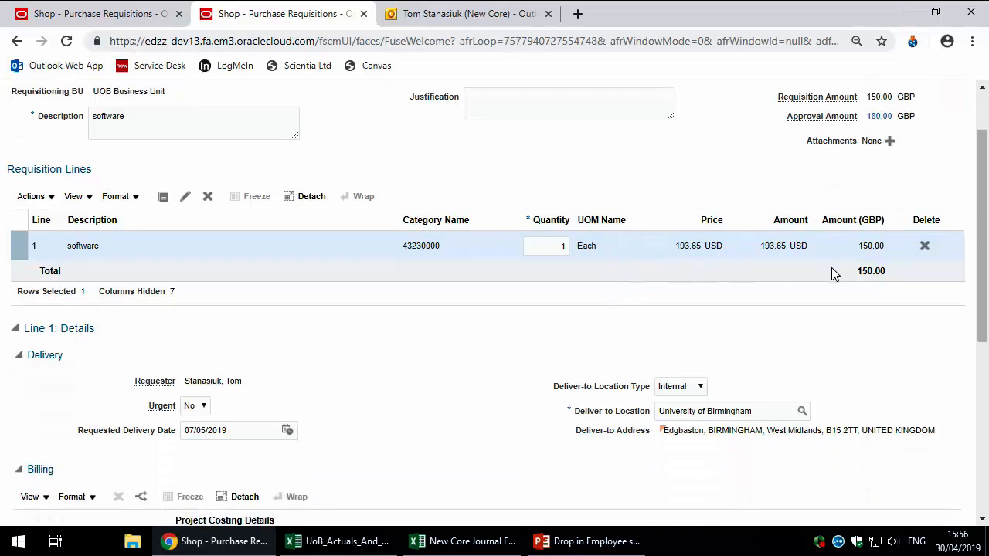
scroll(670, 260, down, 1)
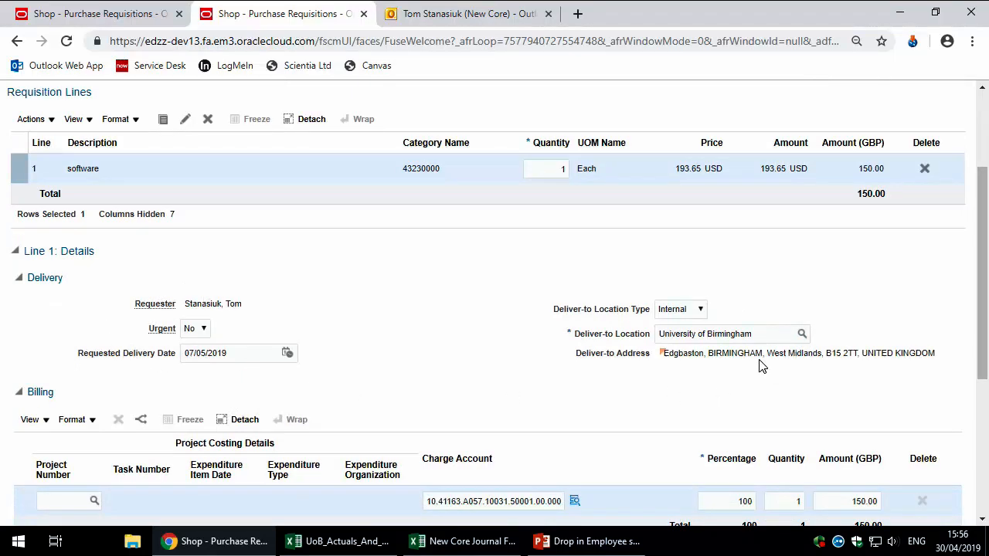
click(774, 334)
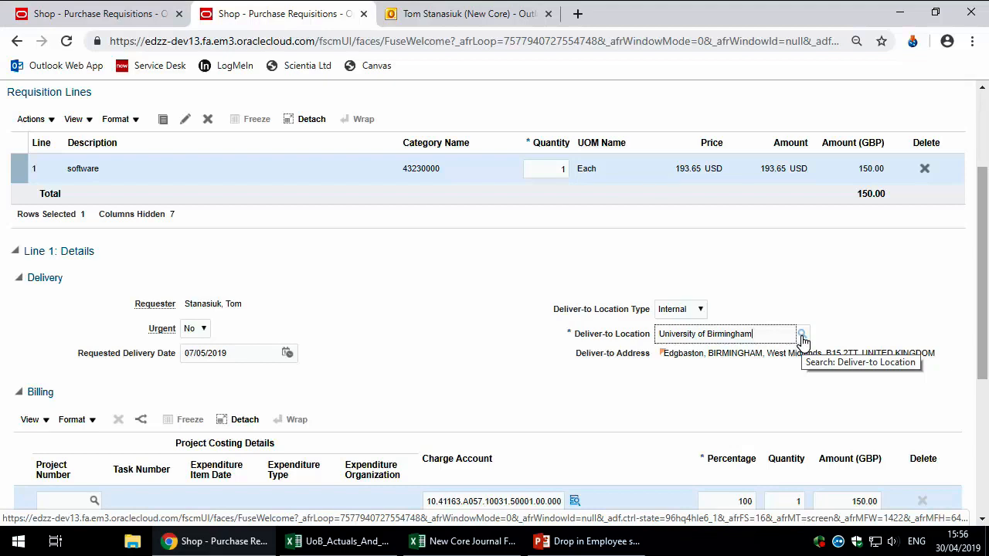
scroll(508, 272, down, 2)
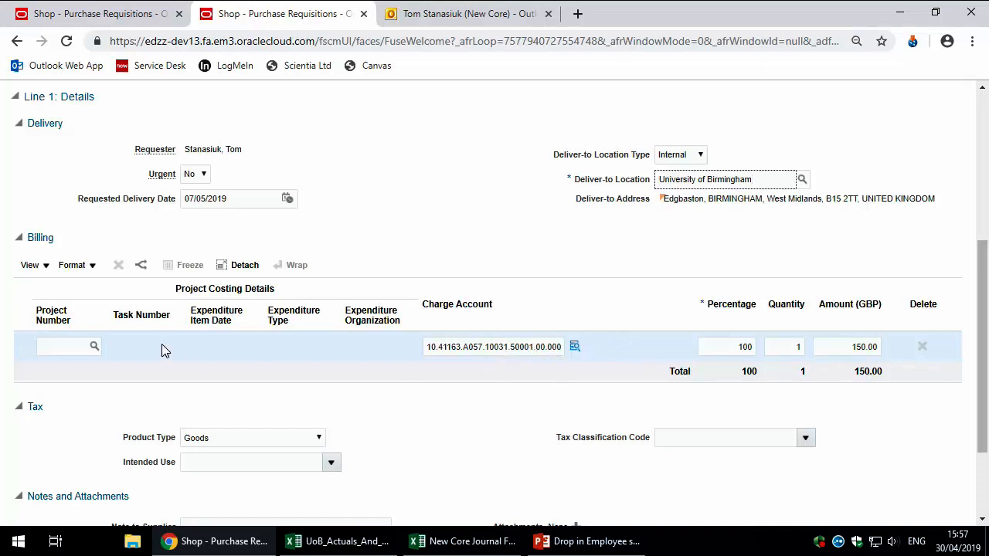
click(46, 350)
click(61, 347)
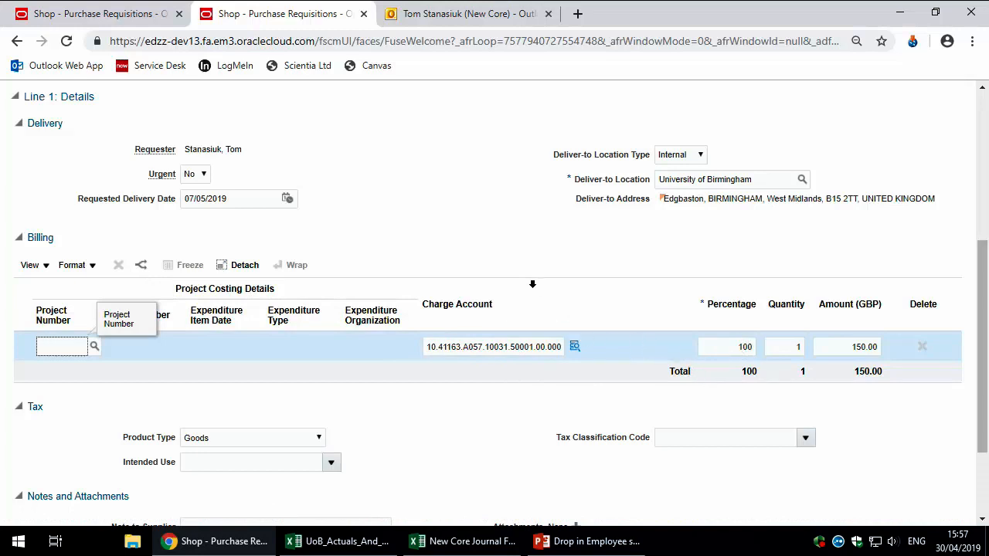
scroll(529, 287, down, 2)
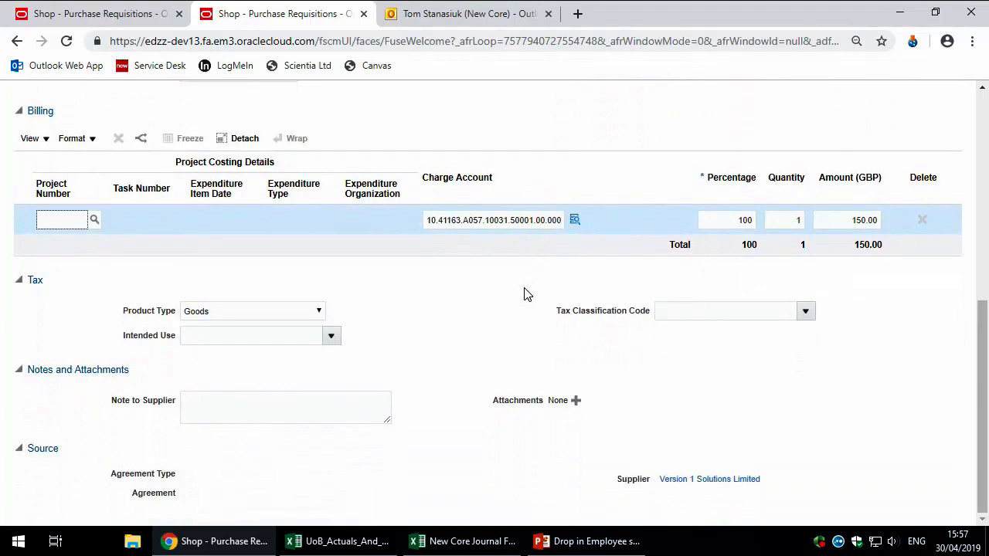
click(807, 312)
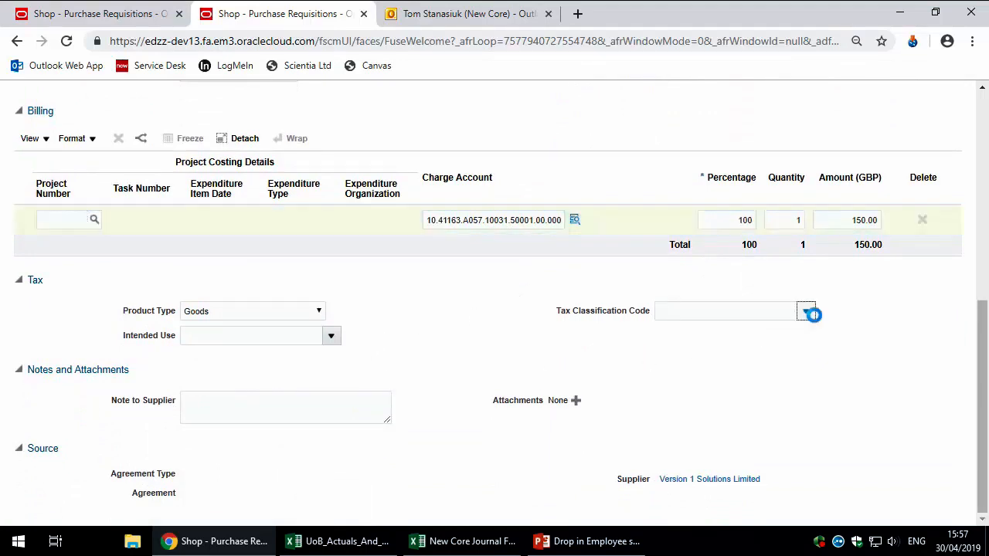
click(856, 332)
click(332, 338)
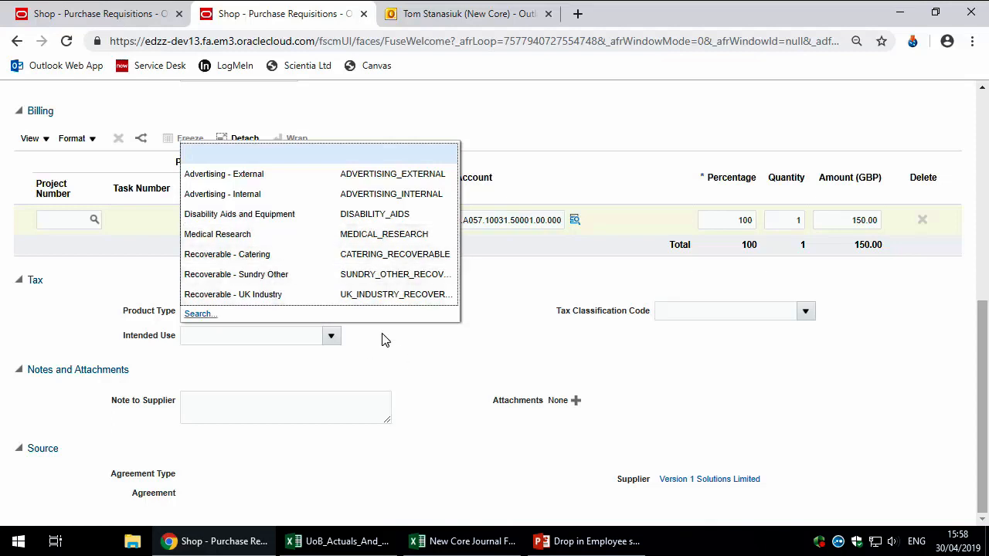
click(417, 356)
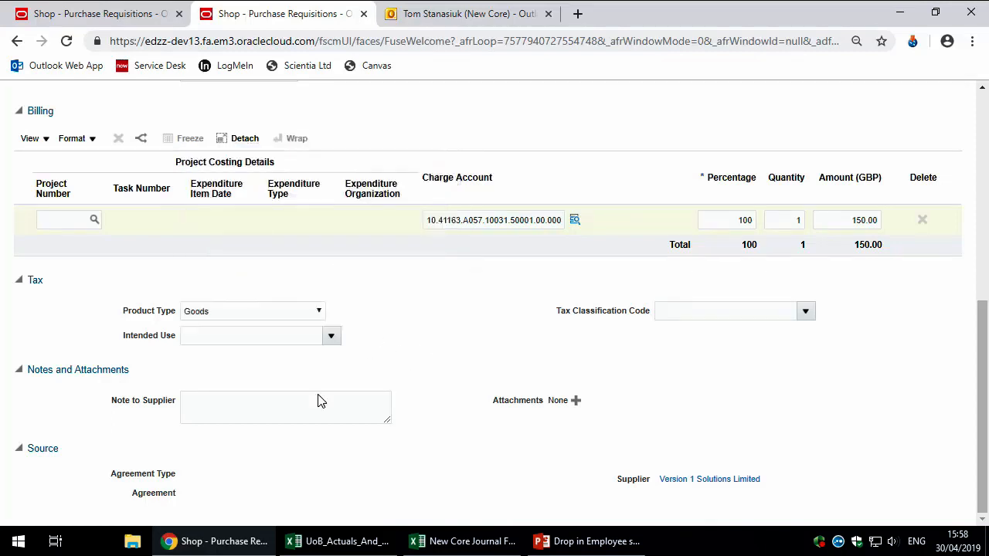
click(274, 411)
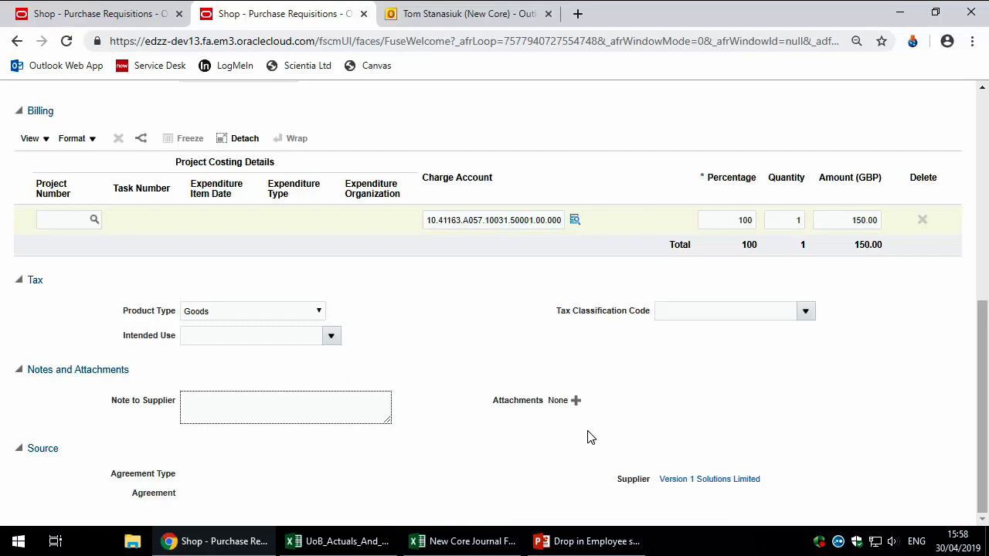
Step: Submit requisition 100003267 for approval and acknowledge the confirmation
scroll(947, 462, up, 6)
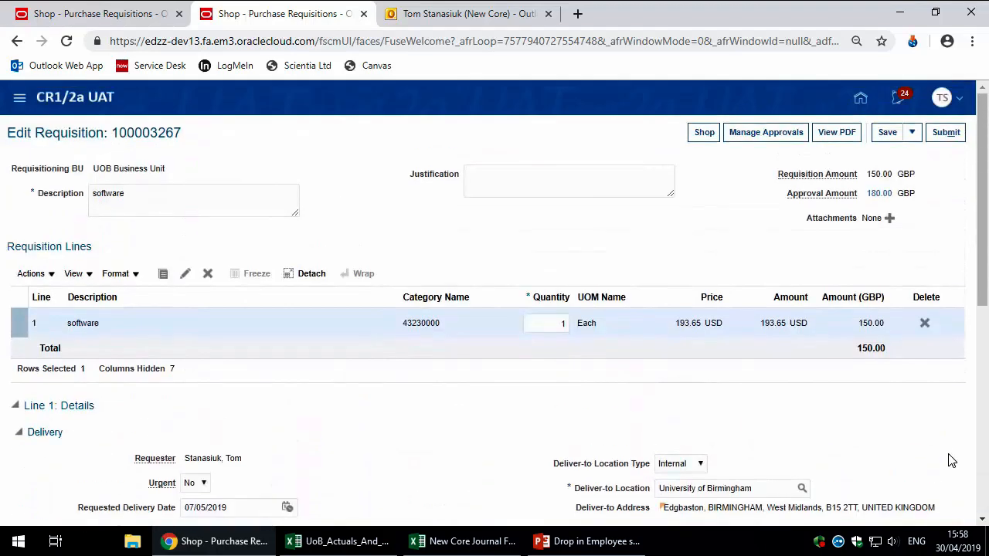
click(946, 132)
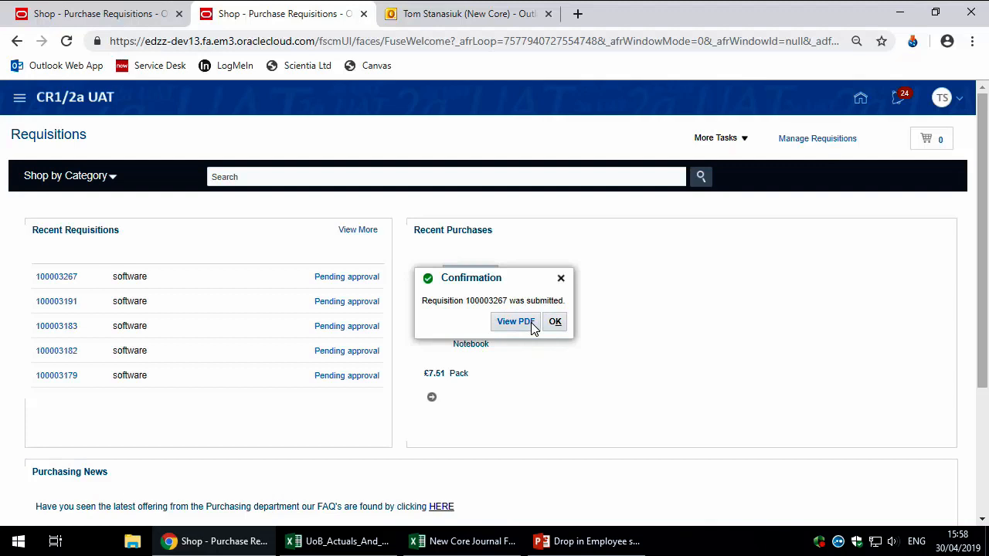
click(553, 321)
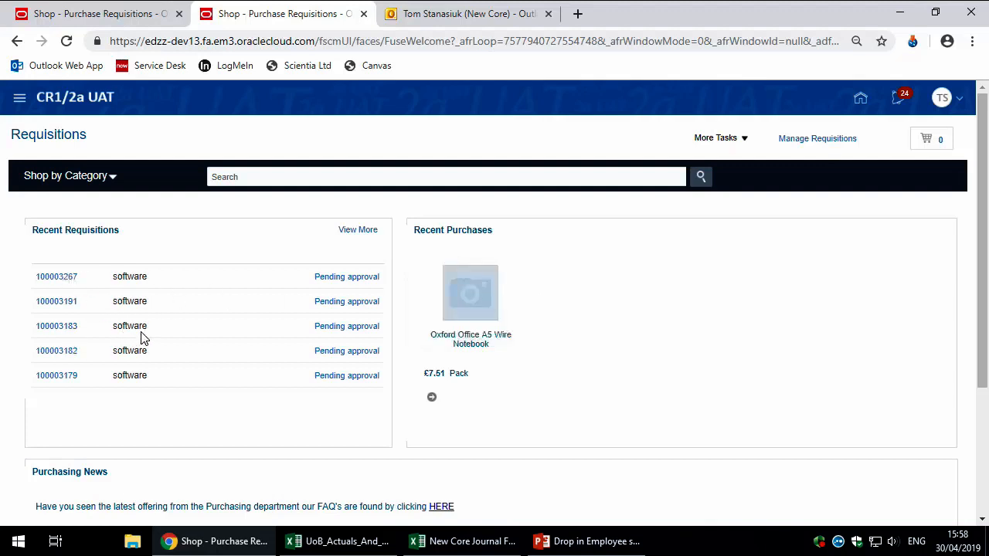
Step: Review the submitted software requisition's details and actions, then leave the page
click(66, 284)
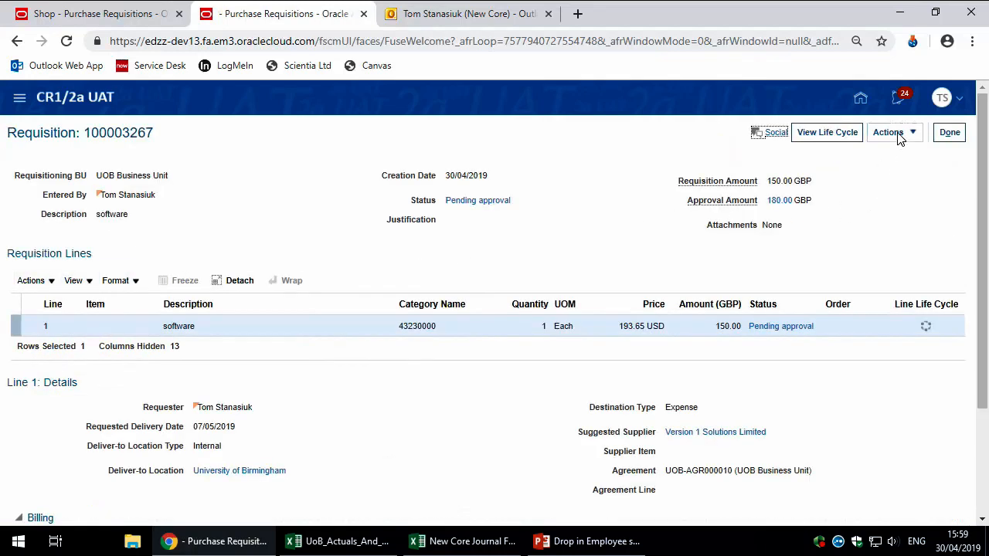
click(894, 135)
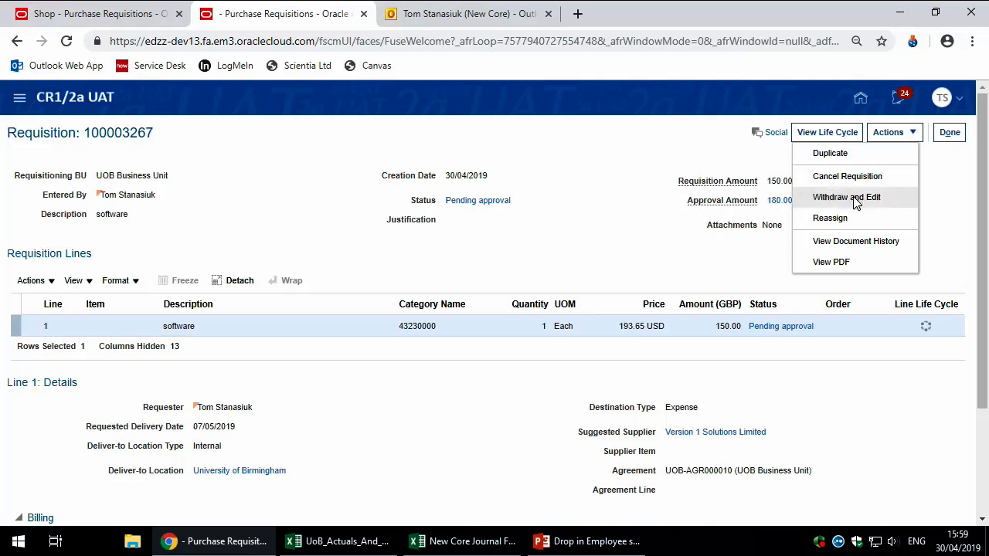
click(949, 133)
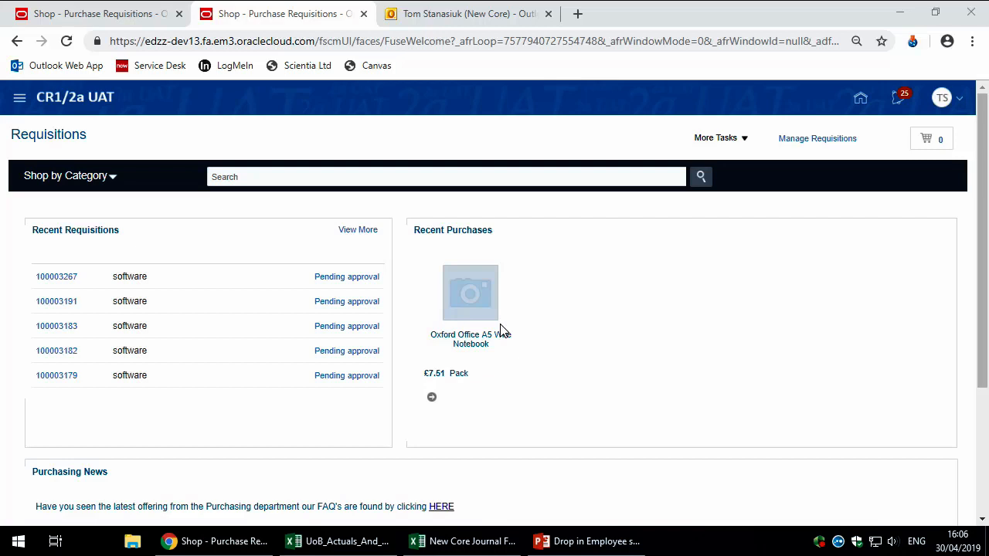
Step: In PowerPoint, present the 'Where can you find out more?' slide full-screen
click(579, 541)
click(182, 422)
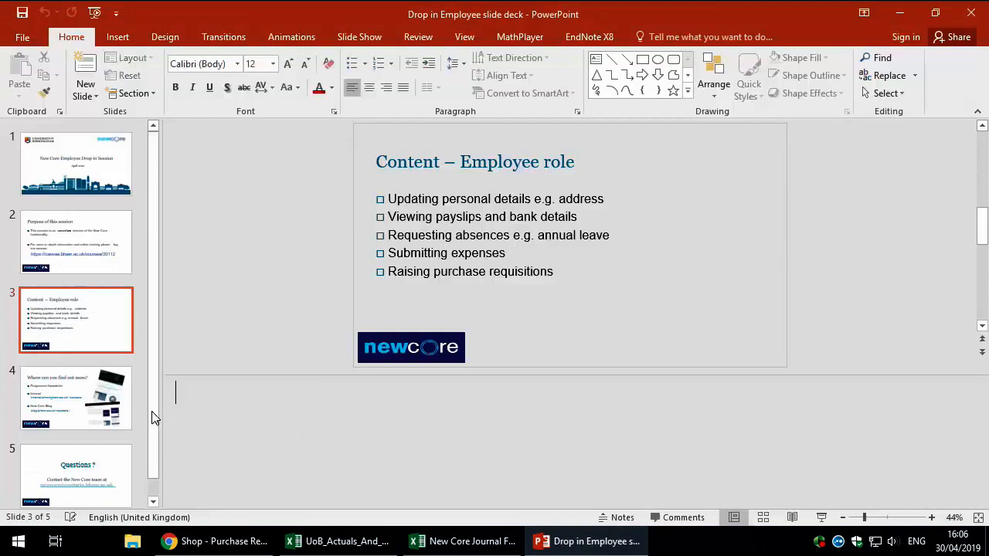
click(124, 410)
click(821, 517)
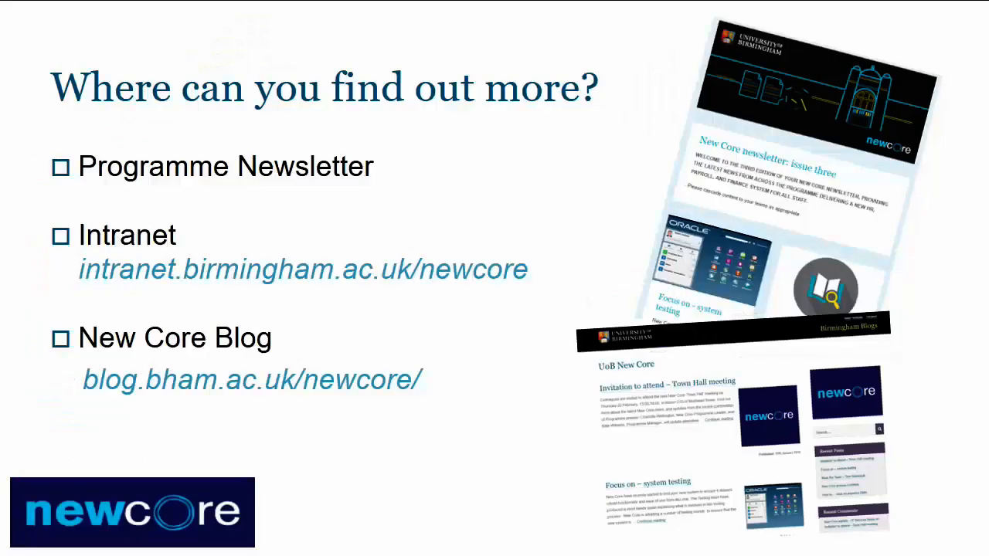